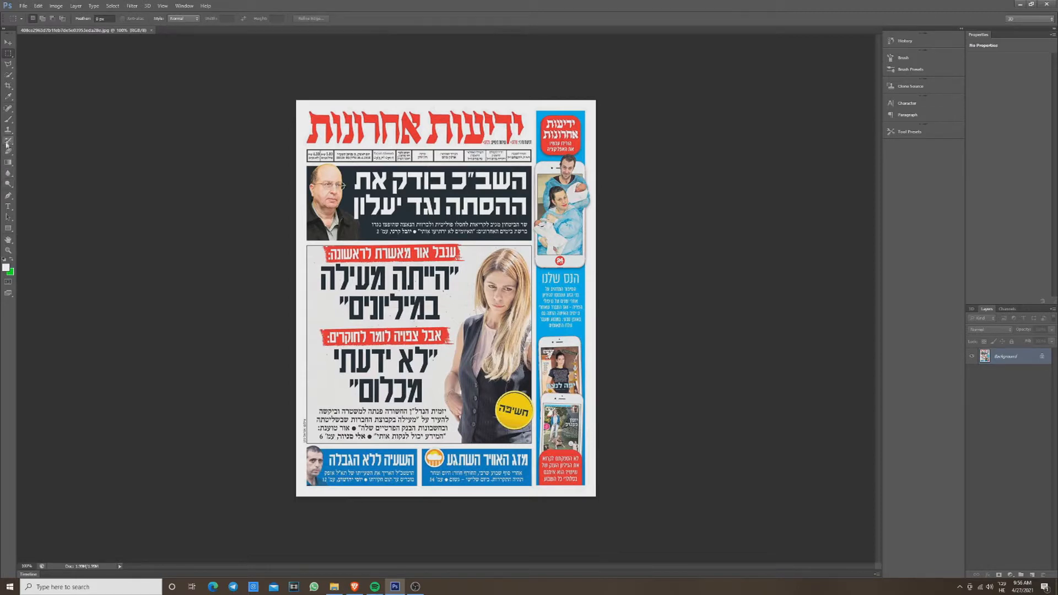
Paint over the dark headline block with its own sampled colour and mask the portrait remnant above it in off-white.
{"action": "left_click", "coordinate": [8, 97]}
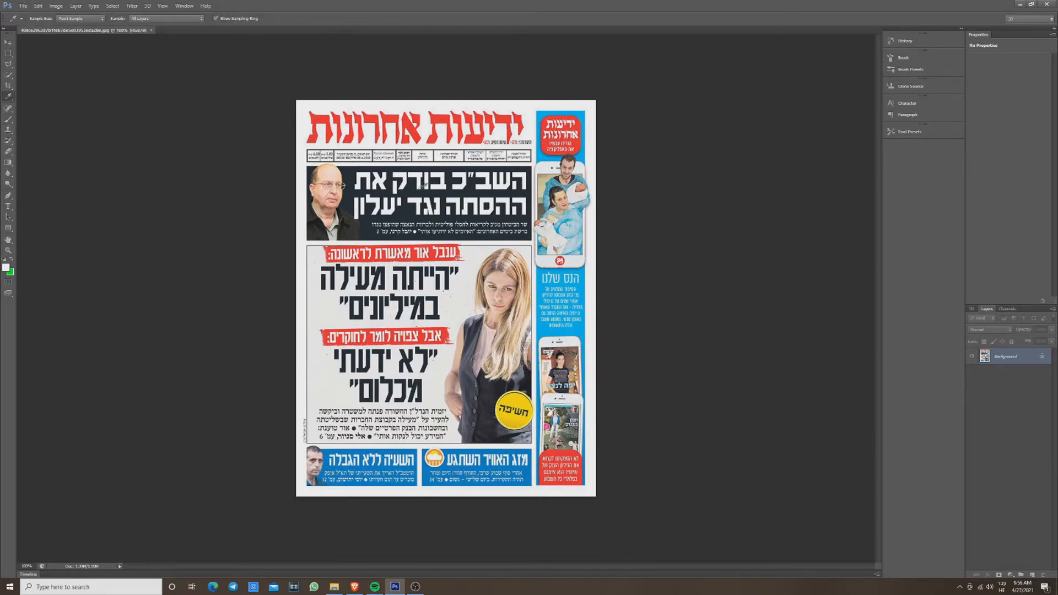
{"action": "left_click", "coordinate": [430, 192]}
{"action": "key", "text": "z"}
{"action": "left_click_drag", "start_coordinate": [438, 212], "coordinate": [499, 212]}
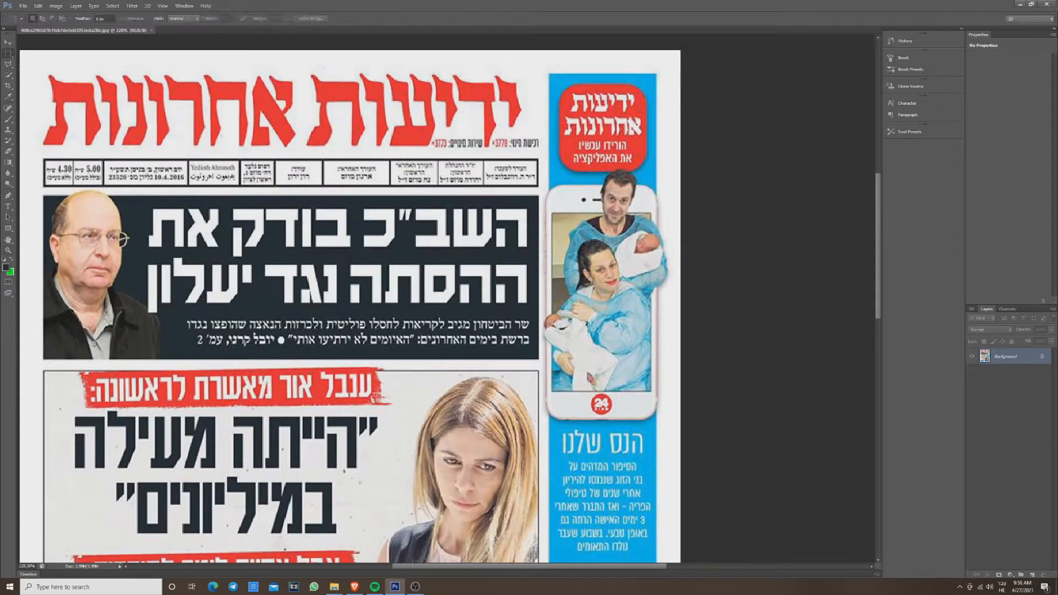
{"action": "scroll", "coordinate": [534, 302], "scroll_direction": "left", "scroll_amount": 3}
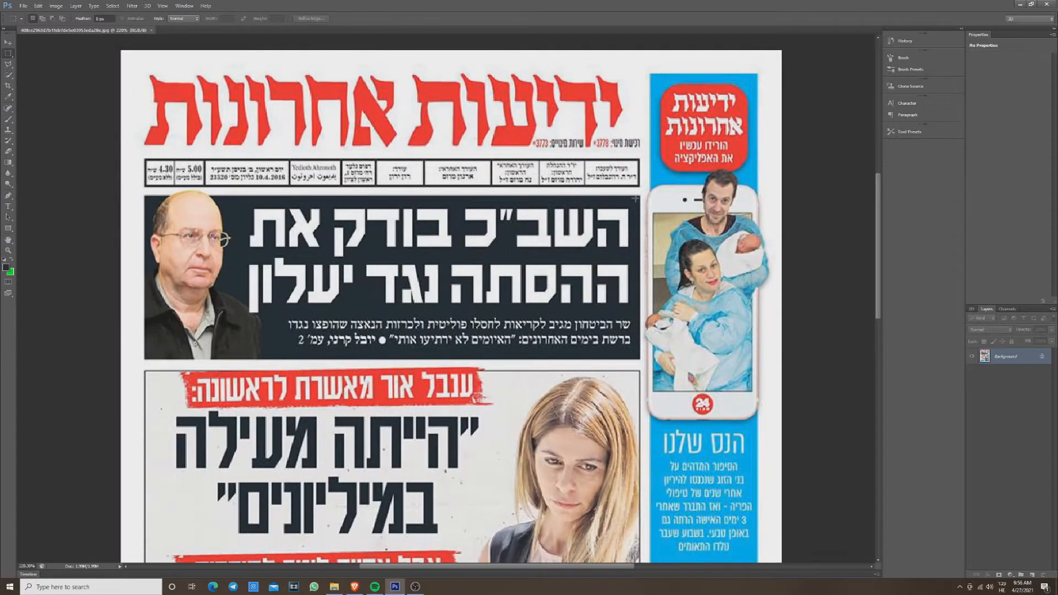
{"action": "key", "text": "b"}
{"action": "left_click", "coordinate": [537, 214]}
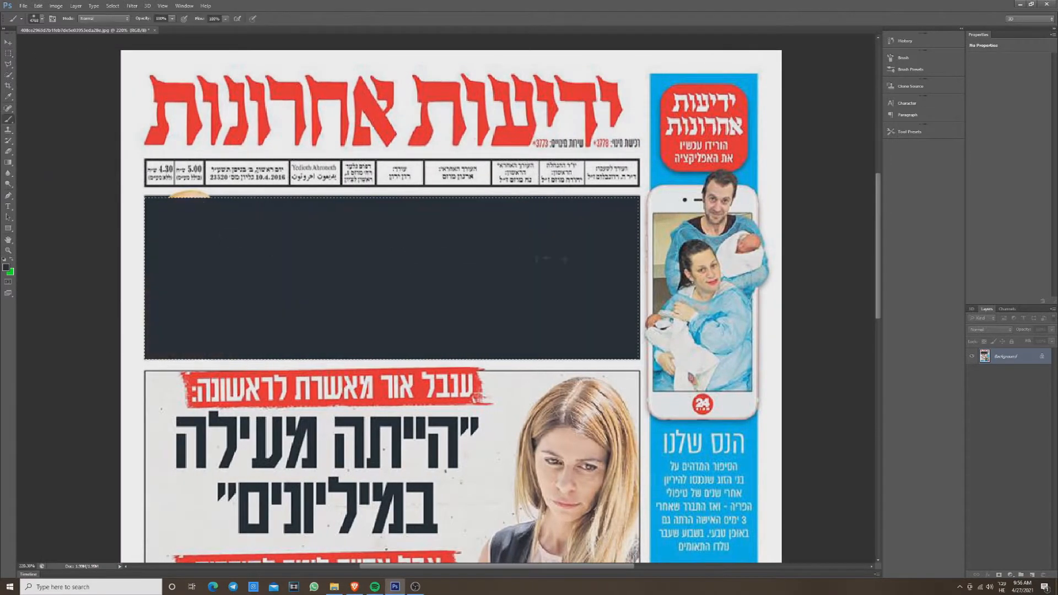
{"action": "key", "text": "m"}
{"action": "left_click_drag", "start_coordinate": [150, 187], "coordinate": [207, 195]}
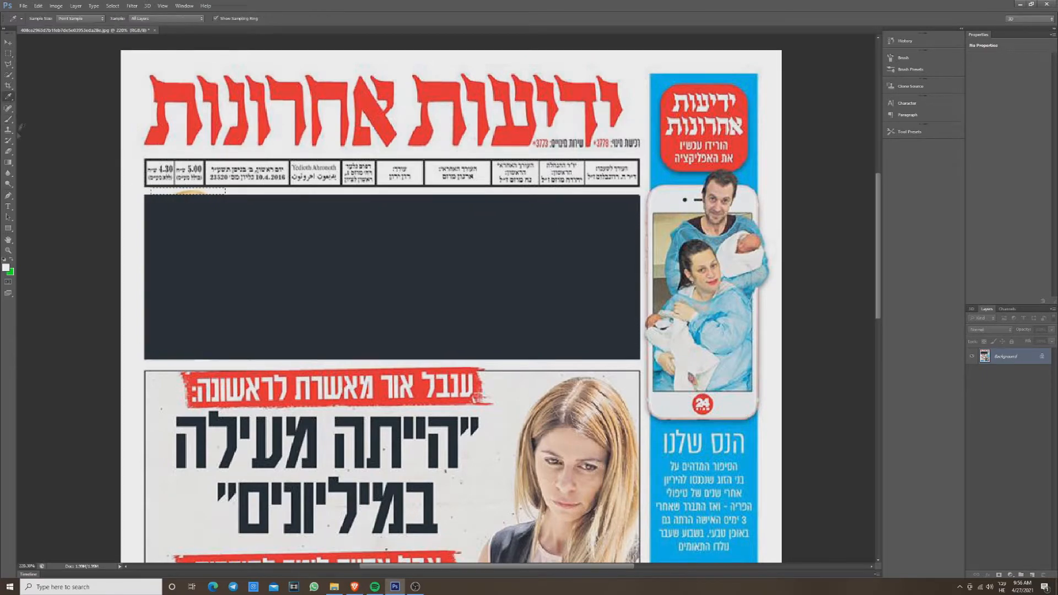
Select the interior of the large article frame and fill it with the page's off-white colour.
{"action": "scroll", "coordinate": [239, 423], "scroll_direction": "down", "scroll_amount": 3}
{"action": "scroll", "coordinate": [239, 423], "scroll_direction": "down", "scroll_amount": 2}
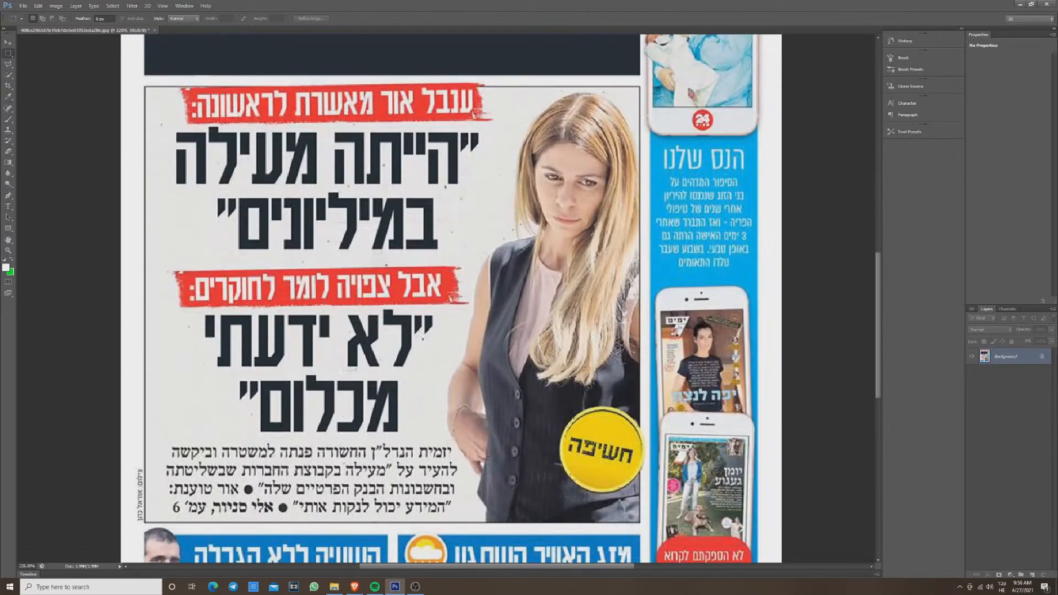
{"action": "left_click_drag", "start_coordinate": [552, 124], "coordinate": [422, 189]}
{"action": "left_click_drag", "start_coordinate": [520, 125], "coordinate": [145, 521]}
{"action": "key", "text": "b"}
{"action": "key", "text": "alt+BackSpace"}
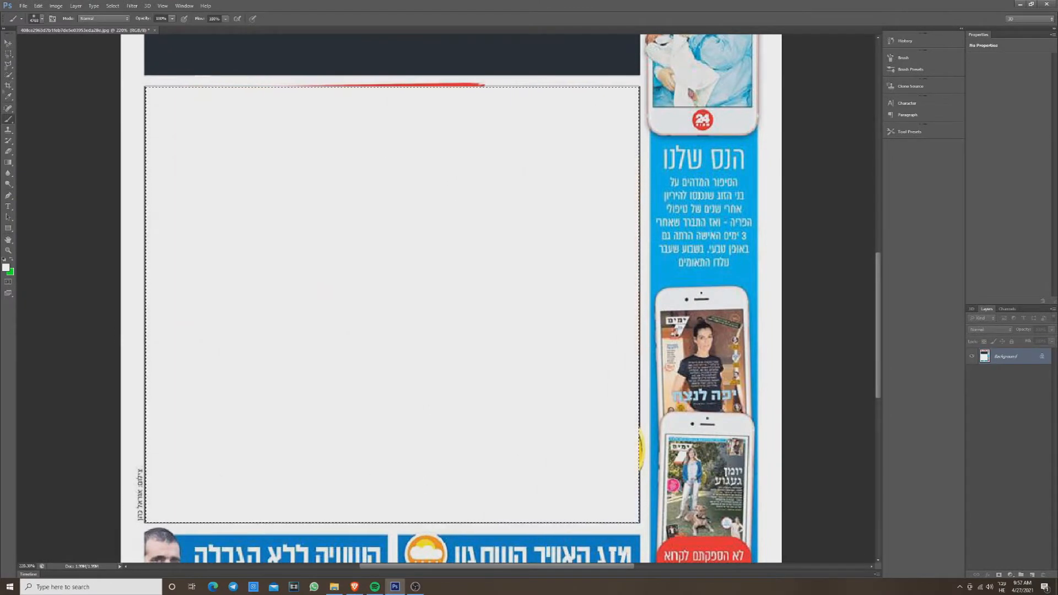
Cover the red remnant along the article frame's top edge with off-white.
{"action": "key", "text": "ctrl+d"}
{"action": "key", "text": "m"}
{"action": "left_click_drag", "start_coordinate": [246, 76], "coordinate": [243, 86]}
{"action": "left_click", "coordinate": [9, 119]}
{"action": "key", "text": "alt+BackSpace"}
{"action": "key", "text": "m"}
Copy the article frame's bottom border line to a new layer and place the copy along the frame's top edge.
{"action": "scroll", "coordinate": [215, 223], "scroll_direction": "down", "scroll_amount": 4}
{"action": "key", "text": "ctrl+space"}
{"action": "left_click_drag", "start_coordinate": [155, 464], "coordinate": [198, 464]}
{"action": "left_click_drag", "start_coordinate": [133, 359], "coordinate": [624, 363]}
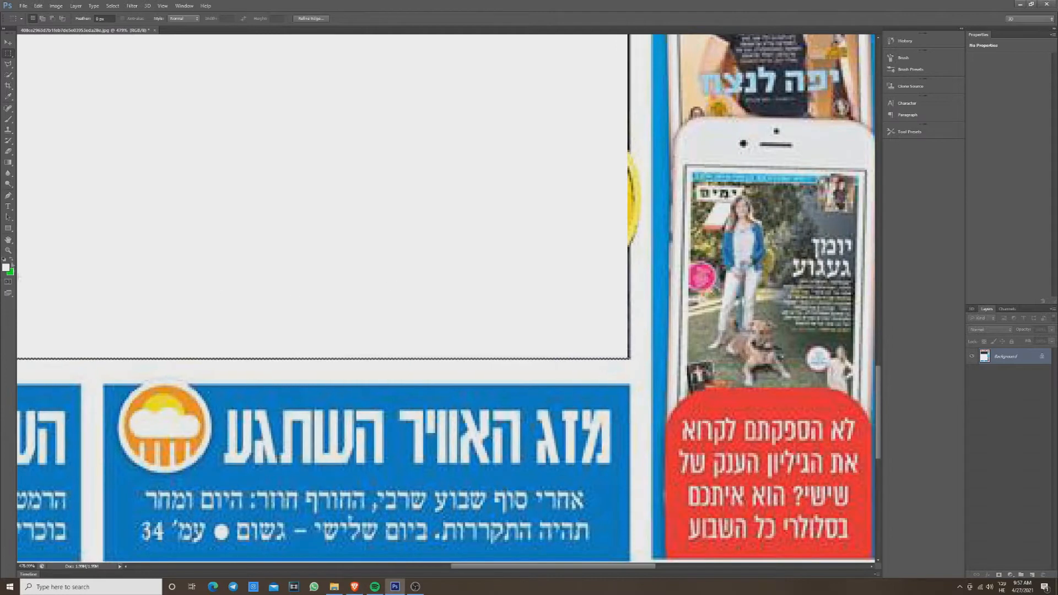
{"action": "key", "text": "ctrl+j"}
{"action": "key", "text": "ctrl+0"}
{"action": "key", "text": "v"}
{"action": "left_click_drag", "start_coordinate": [296, 491], "coordinate": [297, 234]}
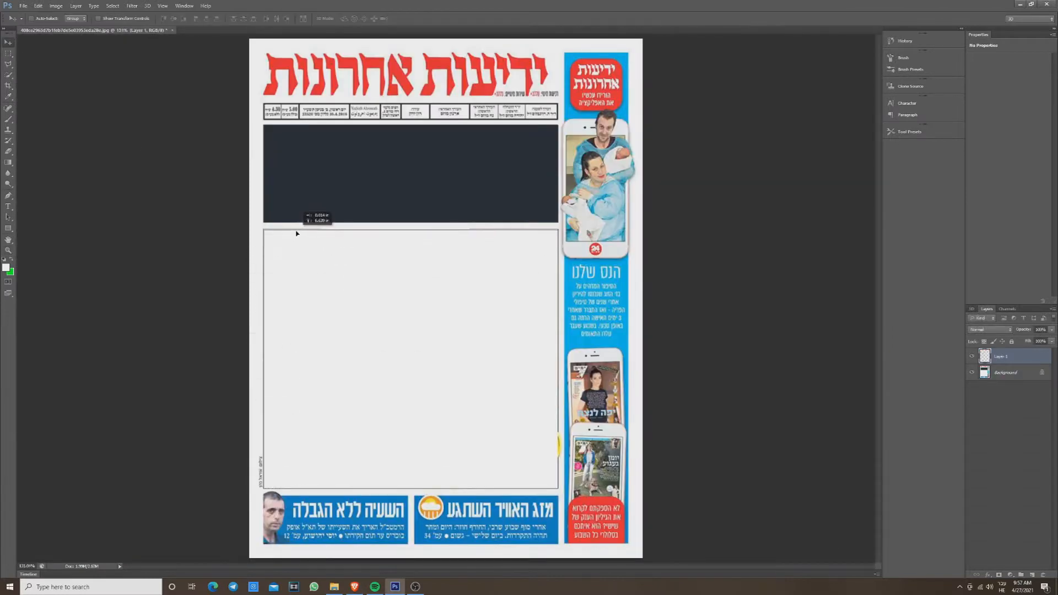
Paint the strip along the article frame's top edge off-white on the Background layer to erase the old border.
{"action": "left_click", "coordinate": [8, 53]}
{"action": "left_click", "coordinate": [1008, 372]}
{"action": "left_click_drag", "start_coordinate": [559, 226], "coordinate": [255, 242]}
{"action": "left_click", "coordinate": [9, 119]}
{"action": "key", "text": "ctrl+d"}
{"action": "left_click", "coordinate": [8, 54]}
Copy a short piece of the frame's right border to a new layer and move it to repair the broken frame.
{"action": "left_click", "coordinate": [8, 250]}
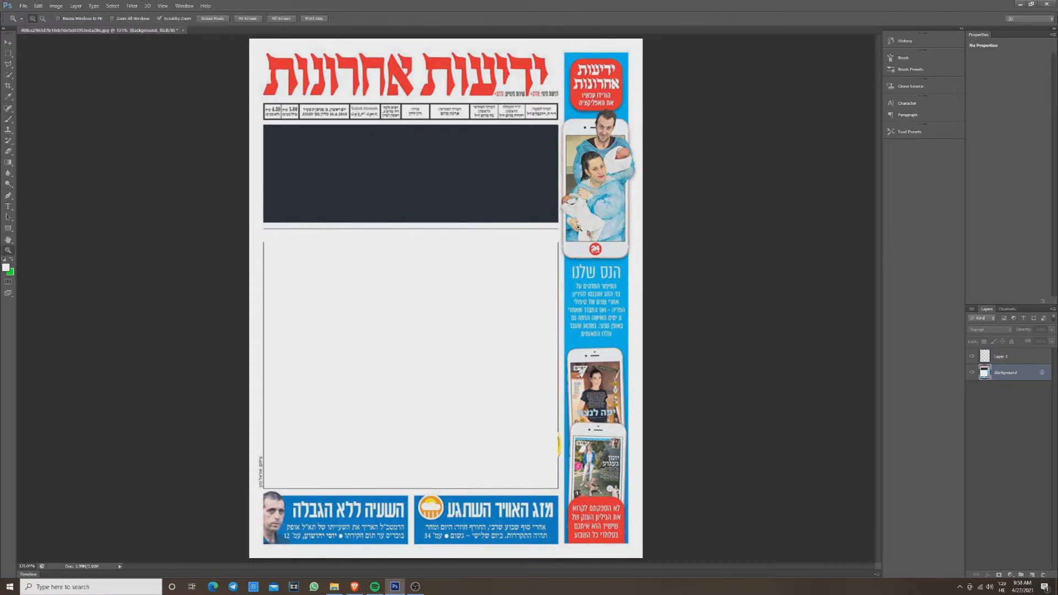
{"action": "left_click_drag", "start_coordinate": [578, 226], "coordinate": [626, 227]}
{"action": "left_click", "coordinate": [8, 53]}
{"action": "left_click_drag", "start_coordinate": [544, 259], "coordinate": [544, 262]}
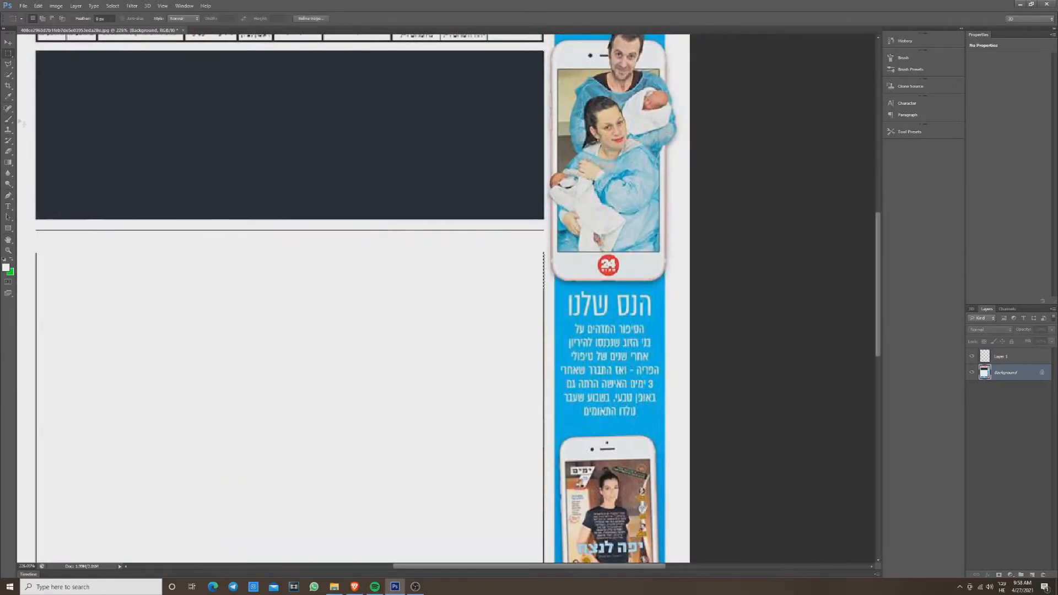
{"action": "key", "text": "ctrl+j"}
{"action": "key", "text": "v"}
{"action": "left_click_drag", "start_coordinate": [422, 270], "coordinate": [447, 306]}
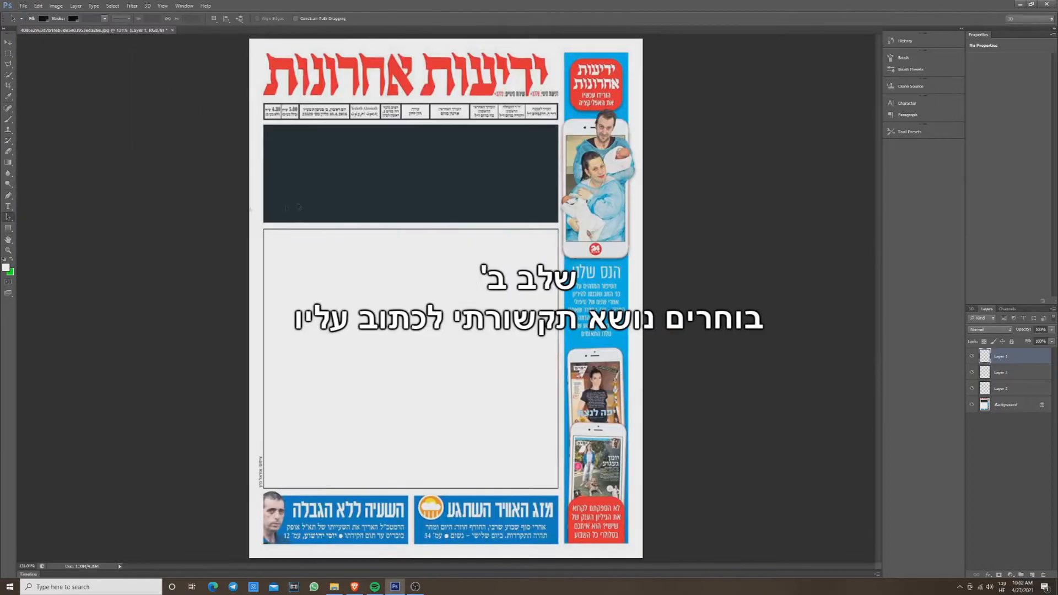
Add the headline text "בצל משבר הקורונה" and place it at the upper right of the dark block.
{"action": "key", "text": "t"}
{"action": "left_click", "coordinate": [310, 148]}
{"action": "type", "text": "ת"}
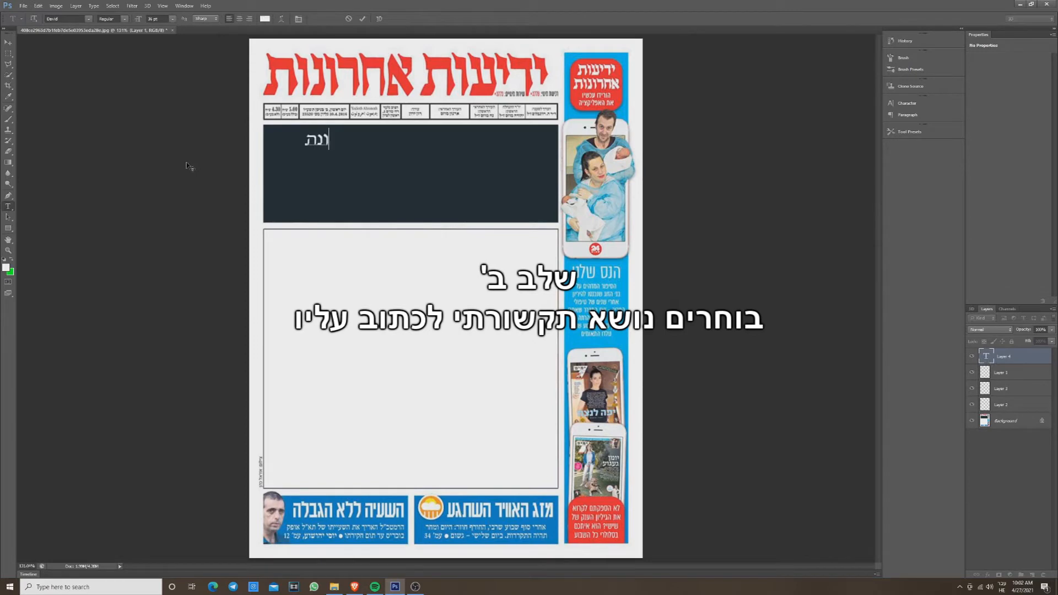
{"action": "type", "text": "נורוקה רבשמ לצב"}
{"action": "left_click", "coordinate": [7, 42]}
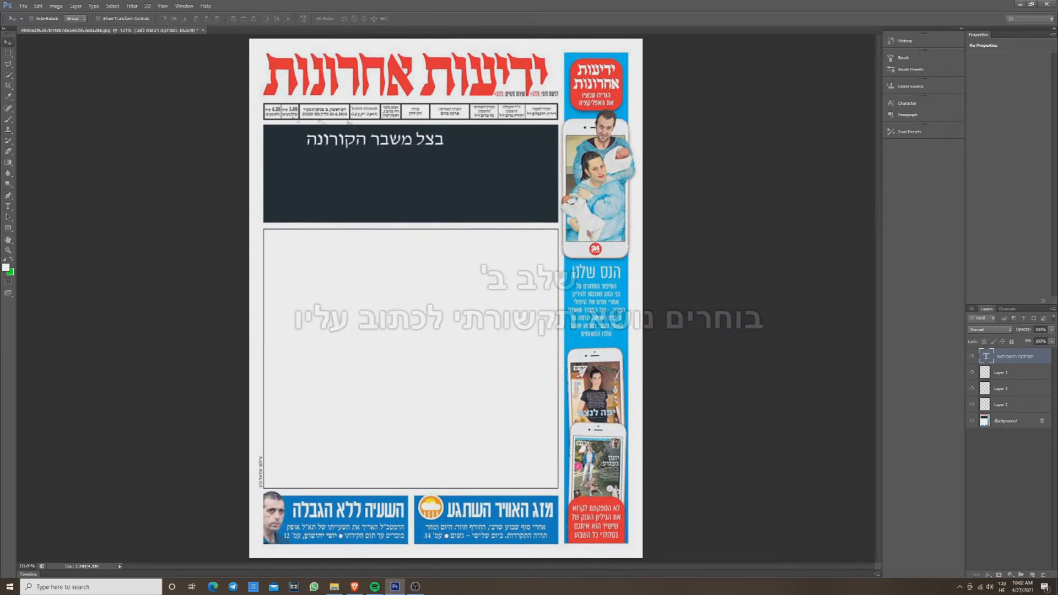
{"action": "left_click_drag", "start_coordinate": [351, 143], "coordinate": [458, 140]}
Add the line "נשיא ארה"ב דונאלד טראמפ יפתח" at 30 pt and place it right-aligned under the first headline line.
{"action": "left_click", "coordinate": [9, 206]}
{"action": "left_click", "coordinate": [301, 182]}
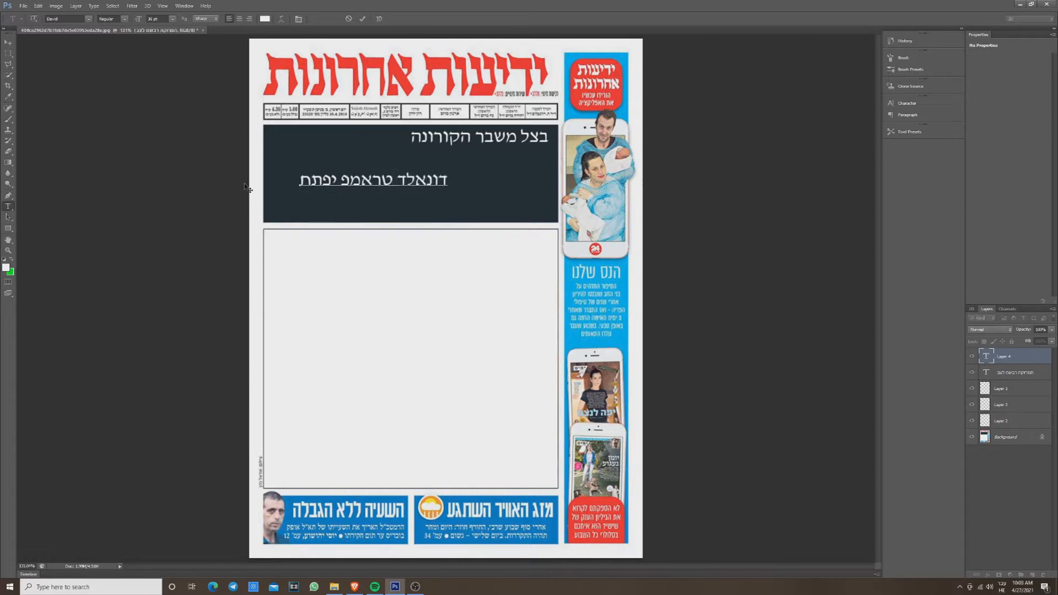
{"action": "left_click", "coordinate": [7, 42]}
{"action": "double_click", "coordinate": [986, 356]}
{"action": "left_click", "coordinate": [172, 19]}
{"action": "left_click", "coordinate": [170, 125]}
{"action": "left_click", "coordinate": [8, 41]}
{"action": "left_click_drag", "start_coordinate": [348, 165], "coordinate": [396, 137]}
Add the line "רשת מסעדות יוקרה עולמית" and place it right-aligned under the second headline line.
{"action": "key", "text": "t"}
{"action": "left_click", "coordinate": [302, 193]}
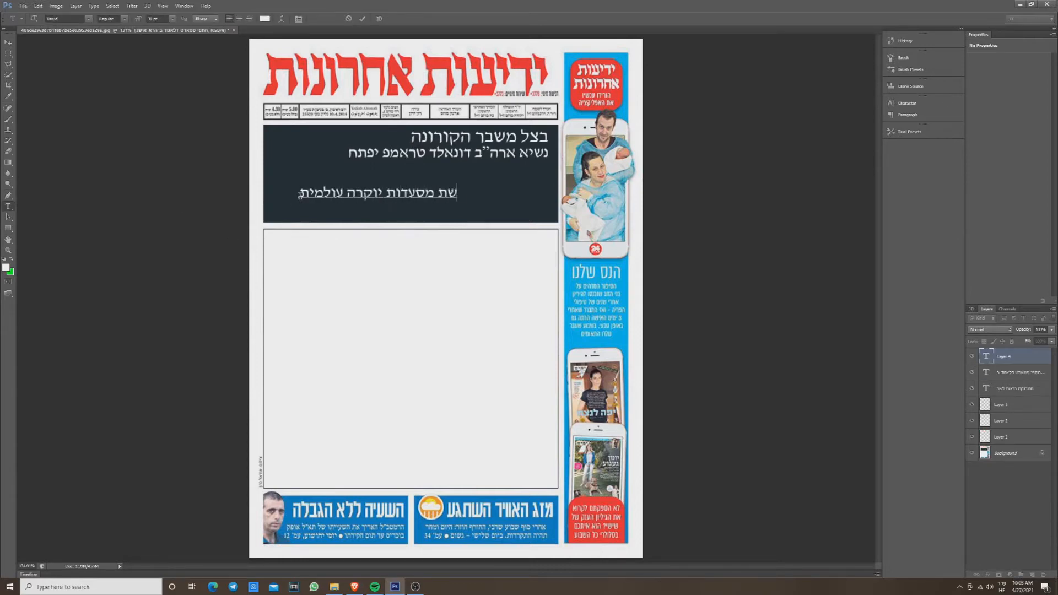
{"action": "type", "text": "ר"}
{"action": "key", "text": "ctrl+Return"}
{"action": "key", "text": "v"}
{"action": "left_click_drag", "start_coordinate": [355, 196], "coordinate": [440, 172]}
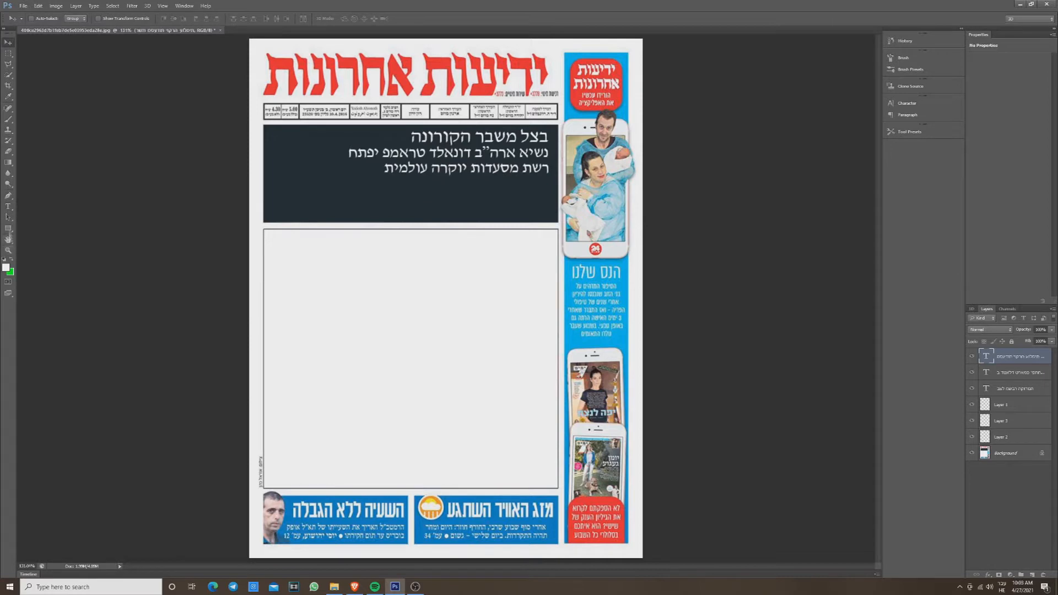
Add the line "כשהראשונה מהן תפתח במתחם גלובוס סנטר" and move it up beneath the third headline line.
{"action": "key", "text": "t"}
{"action": "left_click", "coordinate": [286, 200]}
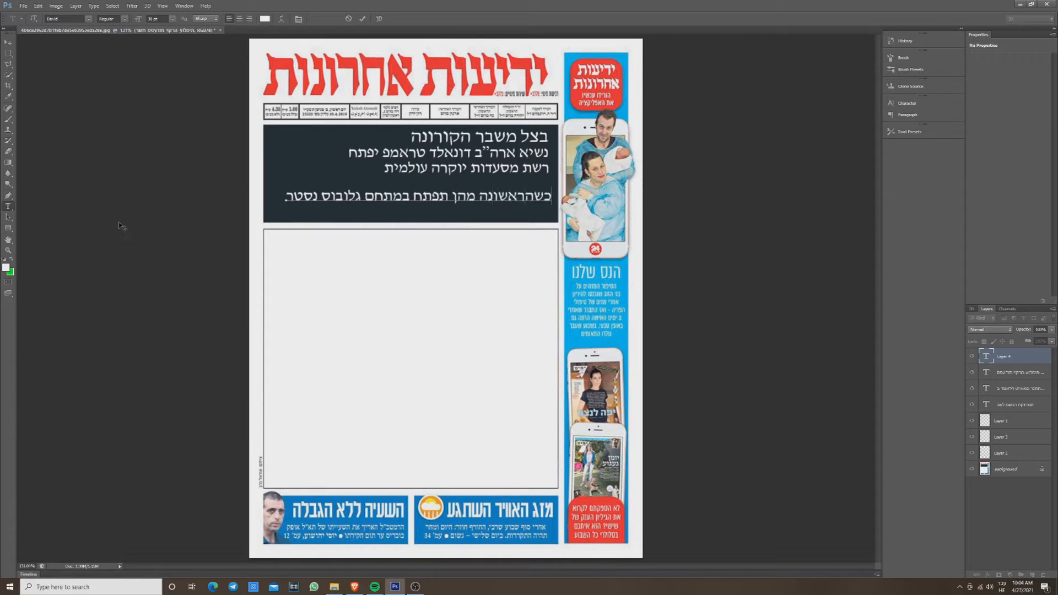
{"action": "type", "text": "סנ"}
{"action": "left_click", "coordinate": [7, 42]}
{"action": "left_click_drag", "start_coordinate": [371, 200], "coordinate": [368, 187]}
Nudge the third headline line upward to tighten its spacing to the line above.
{"action": "left_click_drag", "start_coordinate": [502, 175], "coordinate": [502, 255]}
{"action": "key", "text": "Up"}
{"action": "left_click", "coordinate": [1014, 373]}
{"action": "key", "text": "Up"}
{"action": "key", "text": "Up"}
{"action": "key", "text": "Up"}
{"action": "key", "text": "Up"}
{"action": "key", "text": "Up"}
{"action": "key", "text": "Up"}
{"action": "key", "text": "Up"}
{"action": "key", "text": "Up"}
{"action": "key", "text": "Down"}
{"action": "key", "text": "Down"}
{"action": "key", "text": "Down"}
Nudge the fourth headline line upward so its spacing matches the lines above.
{"action": "left_click", "coordinate": [997, 358]}
{"action": "key", "text": "Up"}
{"action": "key", "text": "Up"}
{"action": "key", "text": "Up"}
{"action": "key", "text": "Up"}
{"action": "key", "text": "Up"}
{"action": "key", "text": "Up"}
{"action": "key", "text": "Up"}
{"action": "key", "text": "Up"}
{"action": "key", "text": "Up"}
{"action": "key", "text": "Up"}
{"action": "key", "text": "Down"}
{"action": "key", "text": "Down"}
{"action": "key", "text": "z"}
{"action": "right_click", "coordinate": [267, 188]}
{"action": "left_click", "coordinate": [286, 193]}
Add the closing line "בעיר אשקלון." and place it right-aligned under the fourth headline line.
{"action": "key", "text": "v"}
{"action": "left_click", "coordinate": [998, 371]}
{"action": "key", "text": "t"}
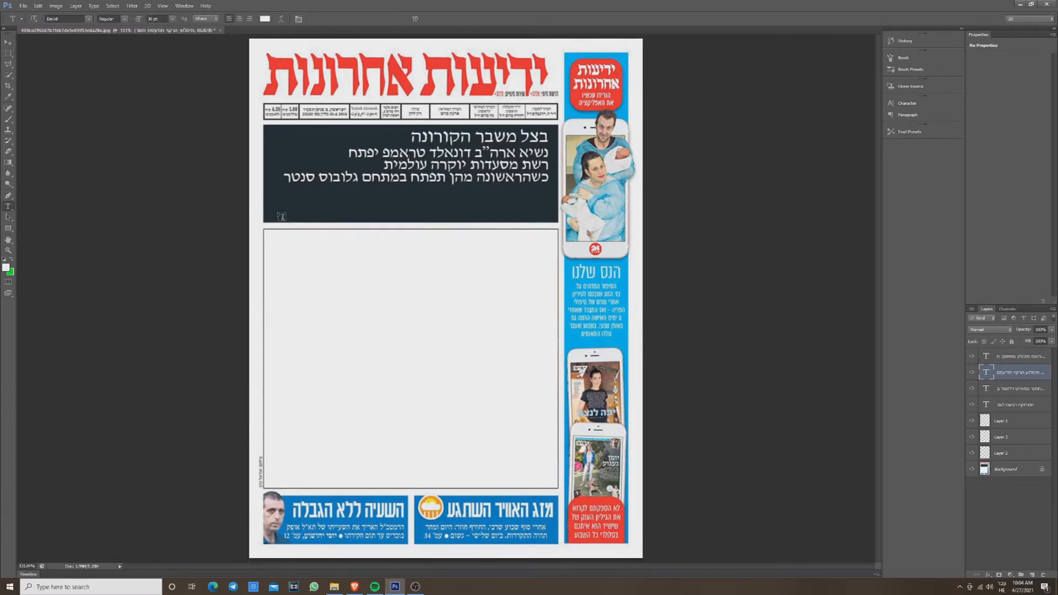
{"action": "left_click", "coordinate": [278, 211]}
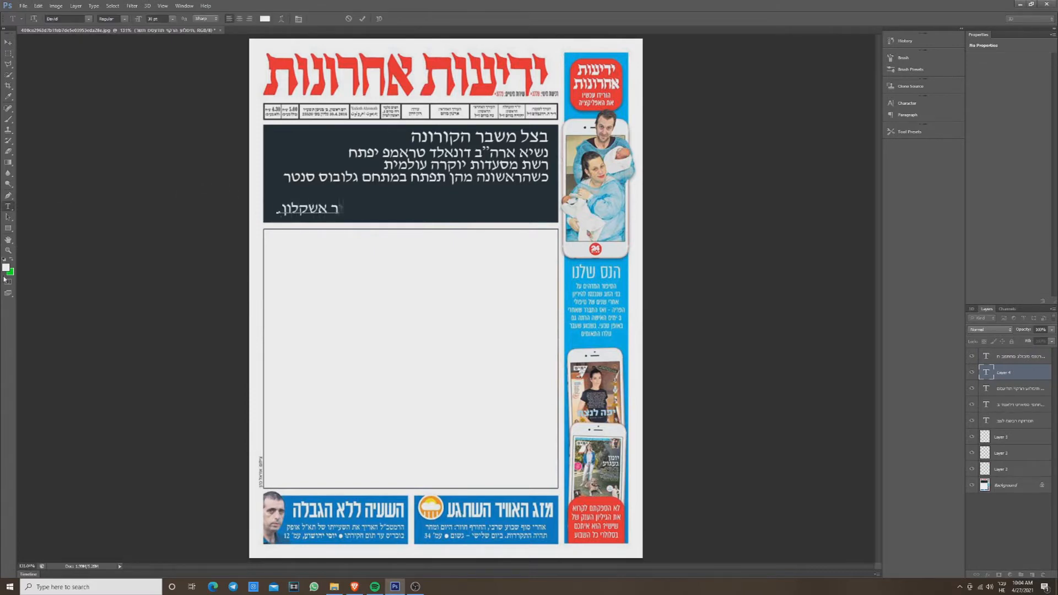
{"action": "left_click", "coordinate": [8, 43]}
{"action": "left_click_drag", "start_coordinate": [301, 215], "coordinate": [492, 198]}
{"action": "left_click", "coordinate": [9, 250]}
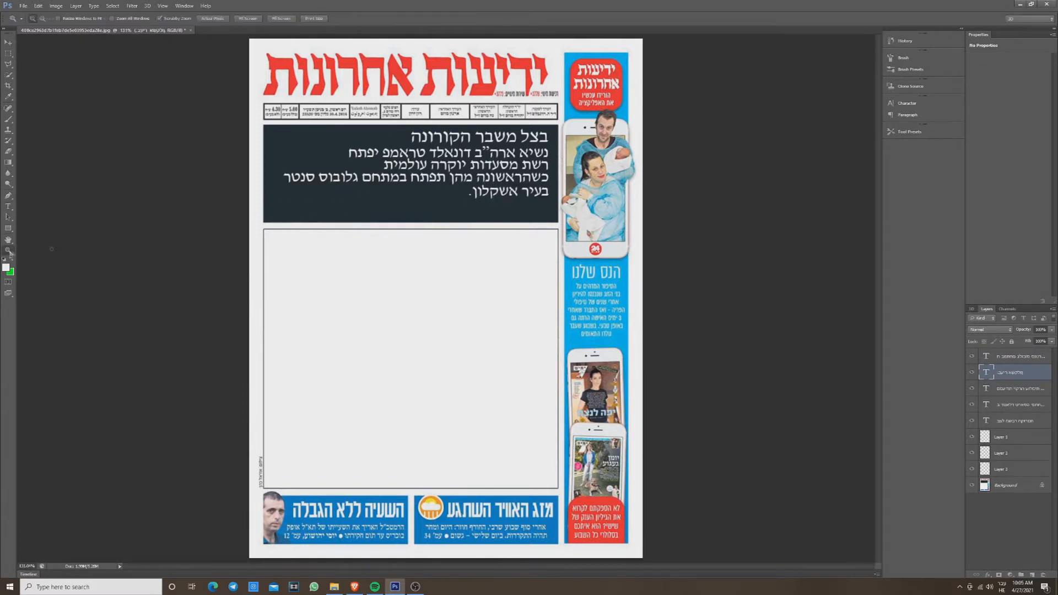
Bring the shopping centre photo into the newspaper document from the file folder and cut and paste it onto its own layer.
{"action": "left_click", "coordinate": [333, 587]}
{"action": "left_click_drag", "start_coordinate": [823, 231], "coordinate": [469, 297]}
{"action": "key", "text": "Return"}
{"action": "left_click", "coordinate": [8, 53]}
{"action": "left_click_drag", "start_coordinate": [249, 172], "coordinate": [669, 425]}
{"action": "key", "text": "ctrl+x"}
{"action": "key", "text": "ctrl+v"}
{"action": "left_click_drag", "start_coordinate": [1008, 368], "coordinate": [1008, 349]}
Scale the shopping centre photo down and position it in the upper right corner of the article frame.
{"action": "key", "text": "ctrl+t"}
{"action": "left_click_drag", "start_coordinate": [642, 173], "coordinate": [438, 259]}
{"action": "left_click_drag", "start_coordinate": [396, 284], "coordinate": [516, 255]}
{"action": "left_click_drag", "start_coordinate": [370, 312], "coordinate": [329, 312]}
{"action": "left_click_drag", "start_coordinate": [443, 396], "coordinate": [442, 379]}
{"action": "left_click_drag", "start_coordinate": [328, 304], "coordinate": [333, 304]}
{"action": "left_click", "coordinate": [9, 44]}
{"action": "key", "text": "Return"}
Nudge the shopping centre photo flush with the article frame's border lines.
{"action": "key", "text": "Left"}
{"action": "key", "text": "Down"}
{"action": "key", "text": "Up"}
{"action": "key", "text": "Right"}
{"action": "left_click_drag", "start_coordinate": [502, 298], "coordinate": [543, 298]}
{"action": "double_click", "coordinate": [8, 240]}
{"action": "right_click", "coordinate": [537, 304]}
{"action": "left_click", "coordinate": [592, 378]}
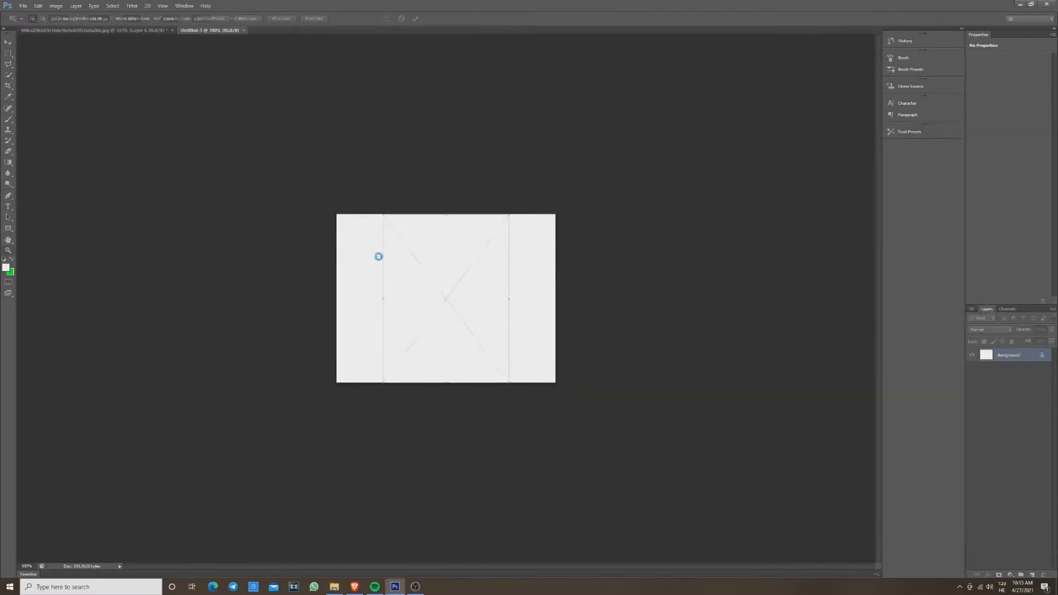
Place the photo of the couple with golden shovels in the new document and begin a quick selection on the man's head.
{"action": "key", "text": "Return"}
{"action": "left_click_drag", "start_coordinate": [148, 129], "coordinate": [188, 129]}
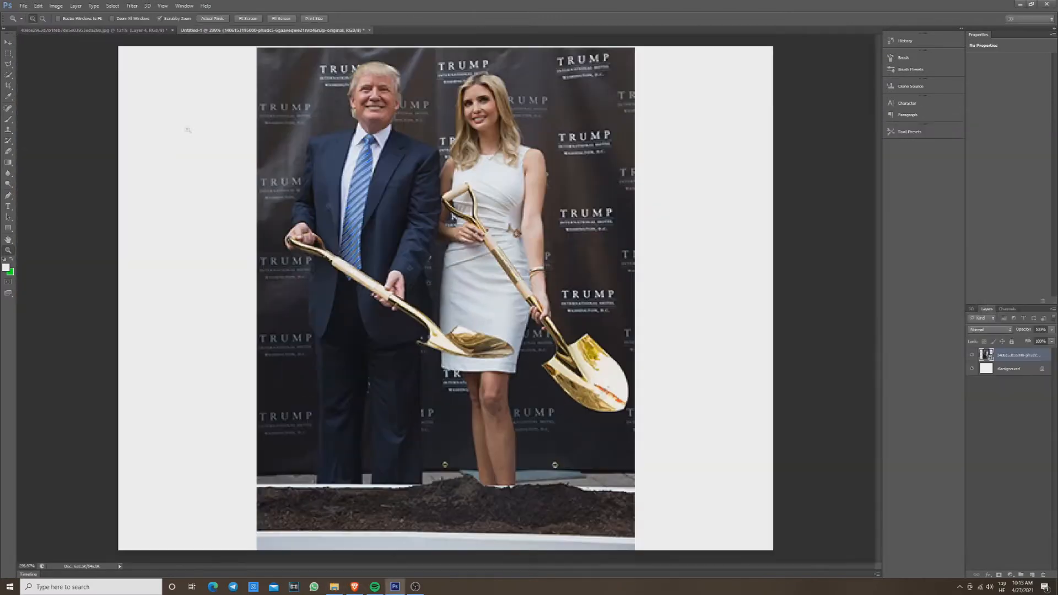
{"action": "left_click", "coordinate": [8, 75]}
{"action": "left_click", "coordinate": [375, 104]}
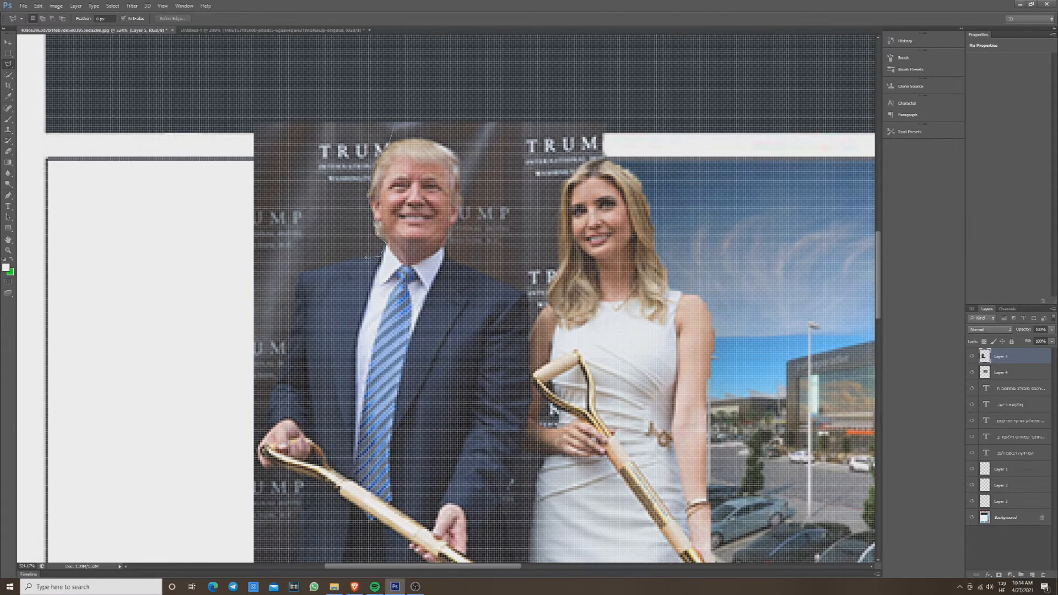
Delete the selected part of the dark backdrop around the couple on Layer 5.
{"action": "key", "text": "Delete"}
{"action": "key", "text": "ctrl+d"}
{"action": "key", "text": "w"}
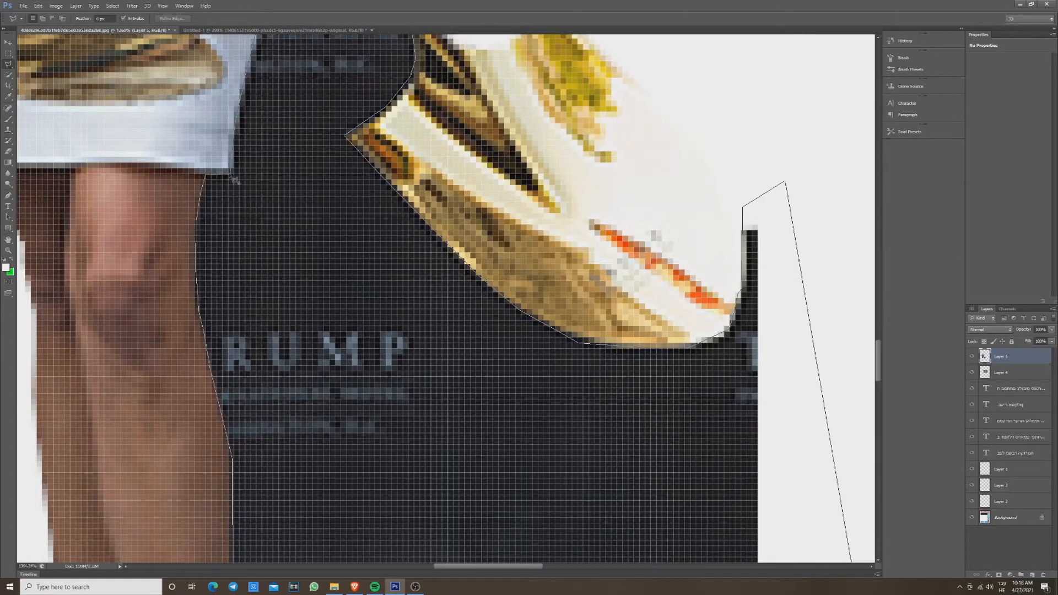
Lasso and delete the backdrop below the right shovel blade and beside the woman's legs.
{"action": "scroll", "coordinate": [445, 298], "scroll_direction": "up", "scroll_amount": 2}
{"action": "key", "text": "Delete"}
{"action": "key", "text": "ctrl+0"}
{"action": "key", "text": "m"}
{"action": "key", "text": "ctrl+d"}
{"action": "mouse_move", "coordinate": [377, 326]}
{"action": "left_mouse_down"}
{"action": "mouse_move", "coordinate": [468, 326]}
{"action": "mouse_move", "coordinate": [424, 326]}
{"action": "left_mouse_up"}
Lasso and delete the backdrop patch between the man's jacket and the woman's dress.
{"action": "key", "text": "l"}
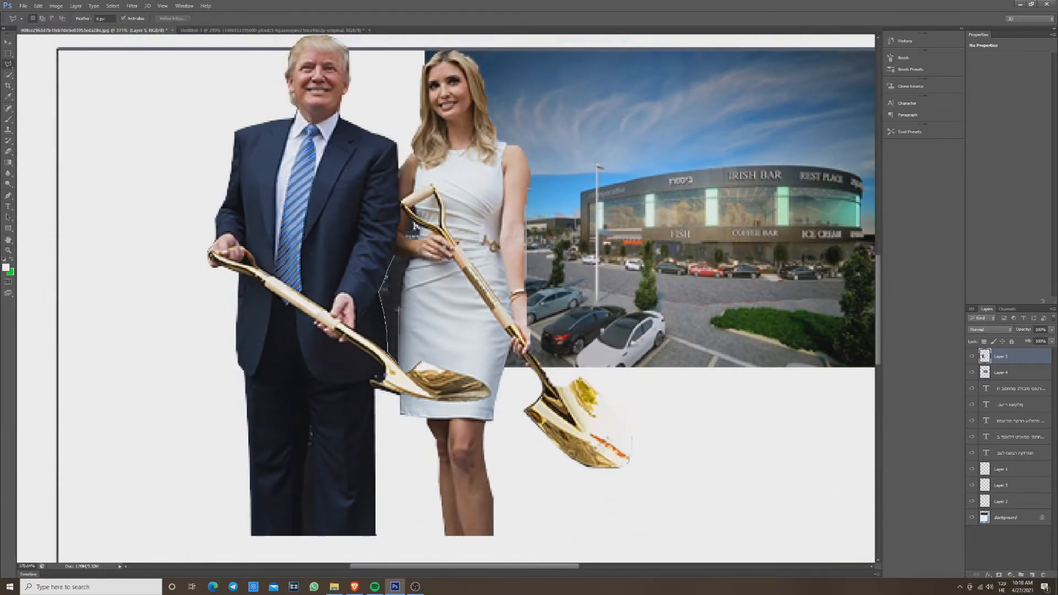
{"action": "key", "text": "Delete"}
{"action": "key", "text": "ctrl+d"}
{"action": "key", "text": "v"}
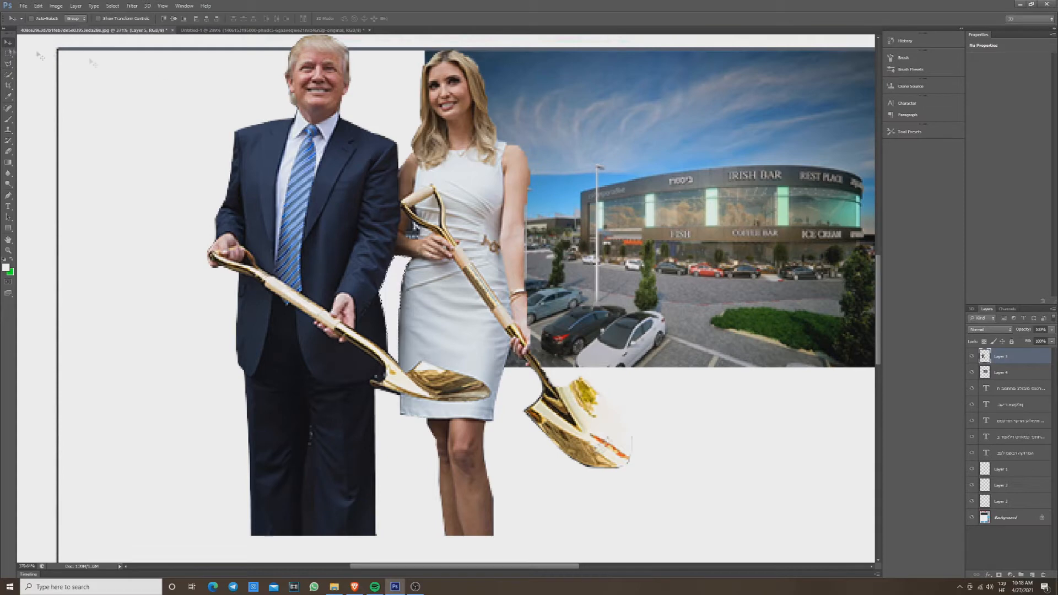
Outline the dark gap between the man's trouser legs with the Polygonal Lasso.
{"action": "key", "text": "l"}
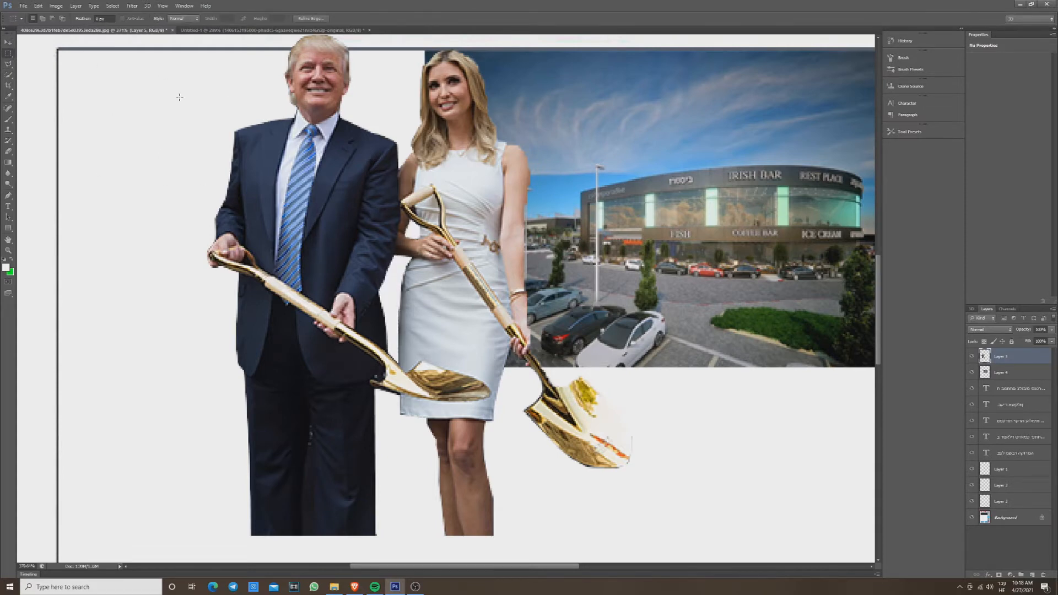
{"action": "scroll", "coordinate": [308, 319], "scroll_direction": "down", "scroll_amount": 5}
{"action": "key", "text": "l"}
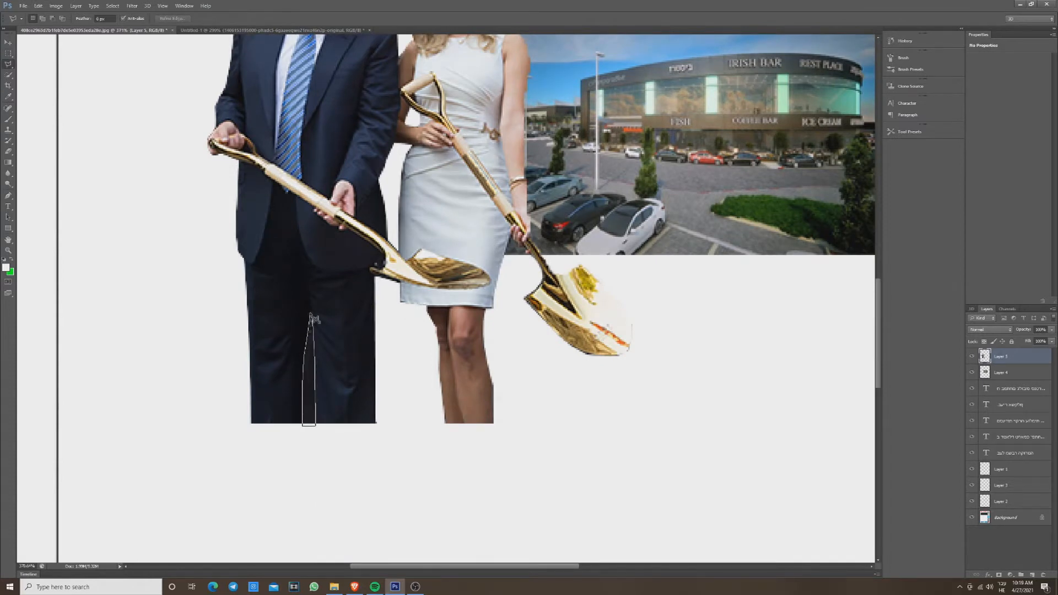
Scale the cut-out couple down and position it over the shopping centre photo.
{"action": "key", "text": "ctrl+0"}
{"action": "key", "text": "ctrl+t"}
{"action": "left_click_drag", "start_coordinate": [373, 160], "coordinate": [445, 239]}
{"action": "key", "text": "Return"}
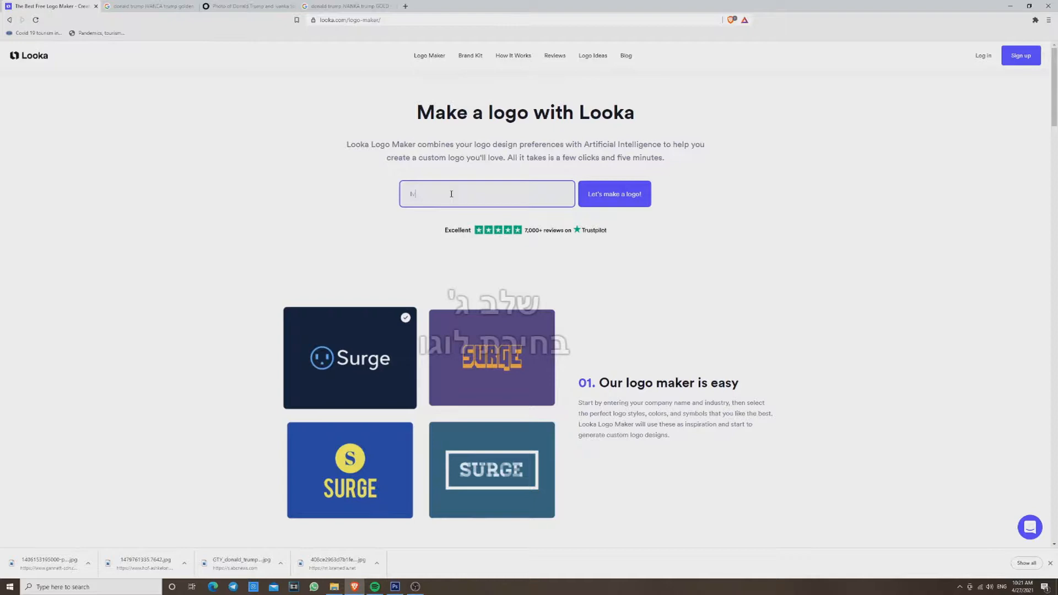
In the Looka logo maker in the browser, start a logo named "IvancaDip" and enter "Rest" as the industry.
{"action": "type", "text": "vancaDip"}
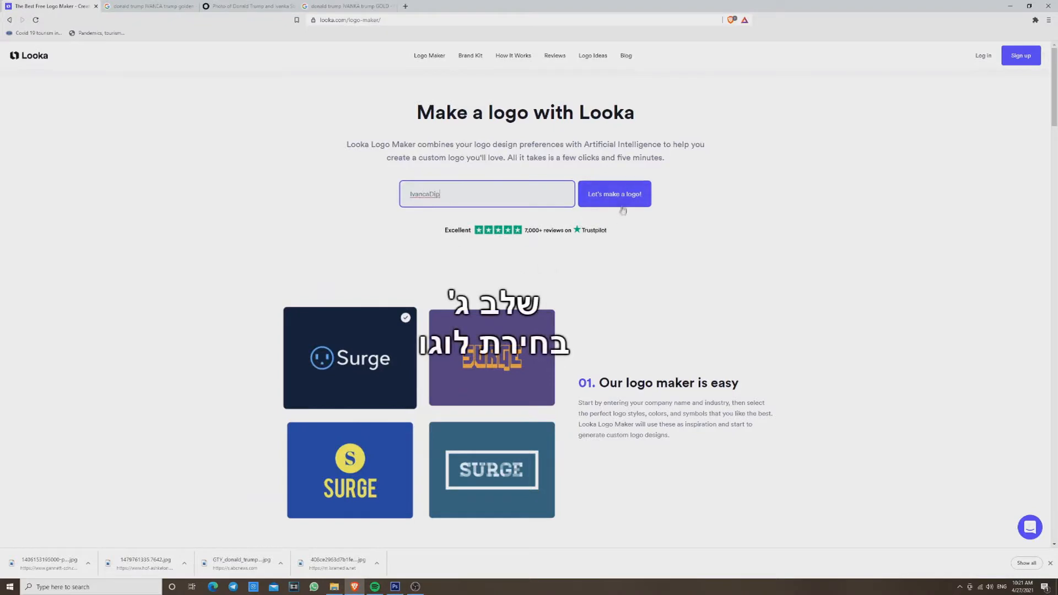
{"action": "left_click", "coordinate": [623, 204]}
{"action": "left_click", "coordinate": [564, 173]}
{"action": "type", "text": "Rest"}
{"action": "left_click", "coordinate": [697, 126]}
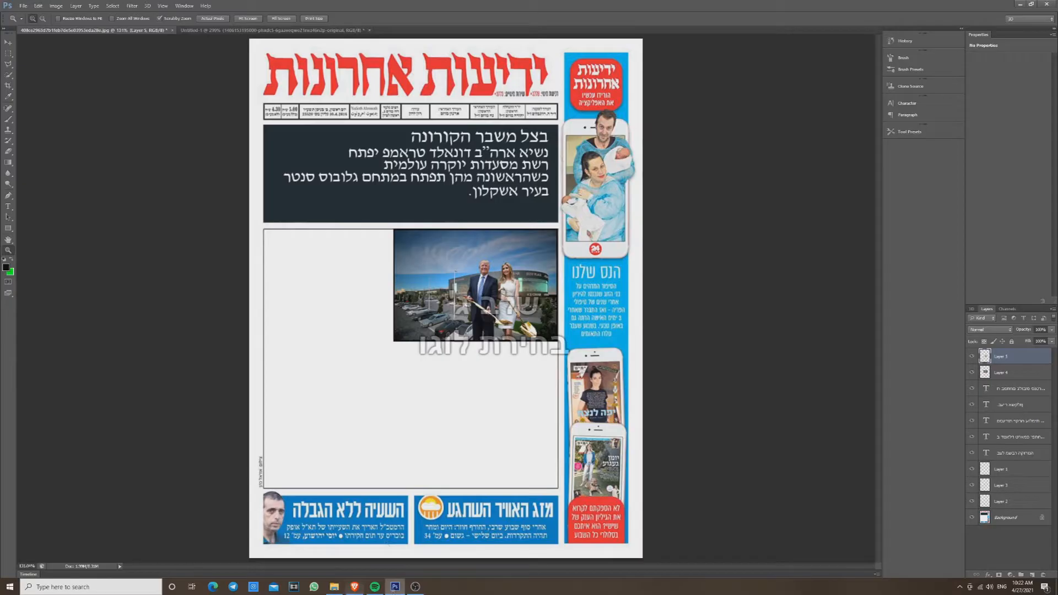
Paste the Looka results screenshot into a new document and select the teal IvancaDip logo card with the rectangular marquee.
{"action": "key", "text": "ctrl+n"}
{"action": "key", "text": "Return"}
{"action": "key", "text": "ctrl+v"}
{"action": "left_click", "coordinate": [272, 263]}
{"action": "left_click_drag", "start_coordinate": [271, 263], "coordinate": [236, 263]}
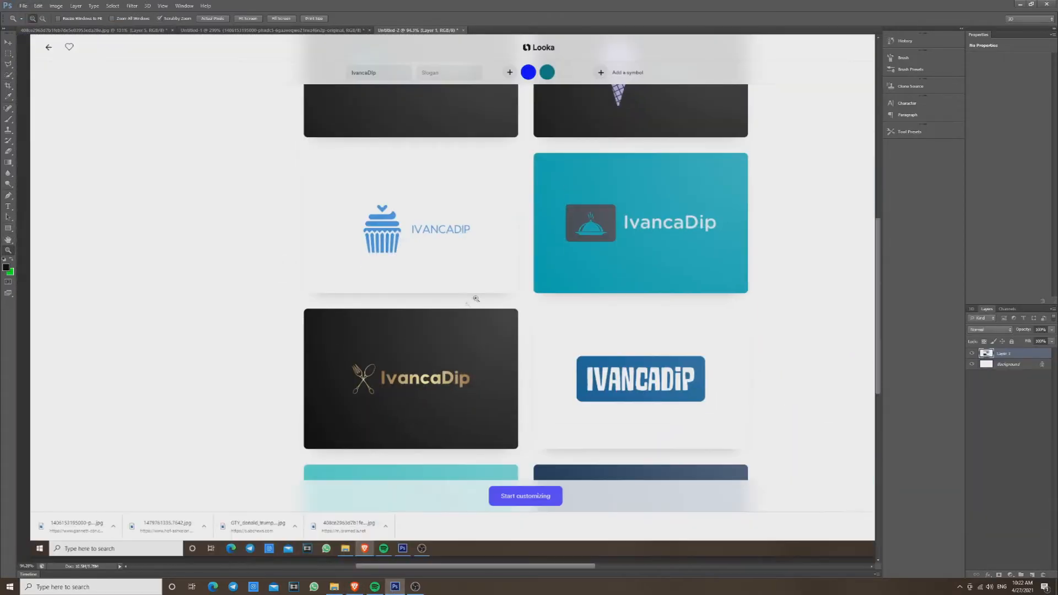
{"action": "left_click_drag", "start_coordinate": [724, 188], "coordinate": [741, 179]}
{"action": "key", "text": "m"}
{"action": "left_click_drag", "start_coordinate": [769, 128], "coordinate": [370, 389]}
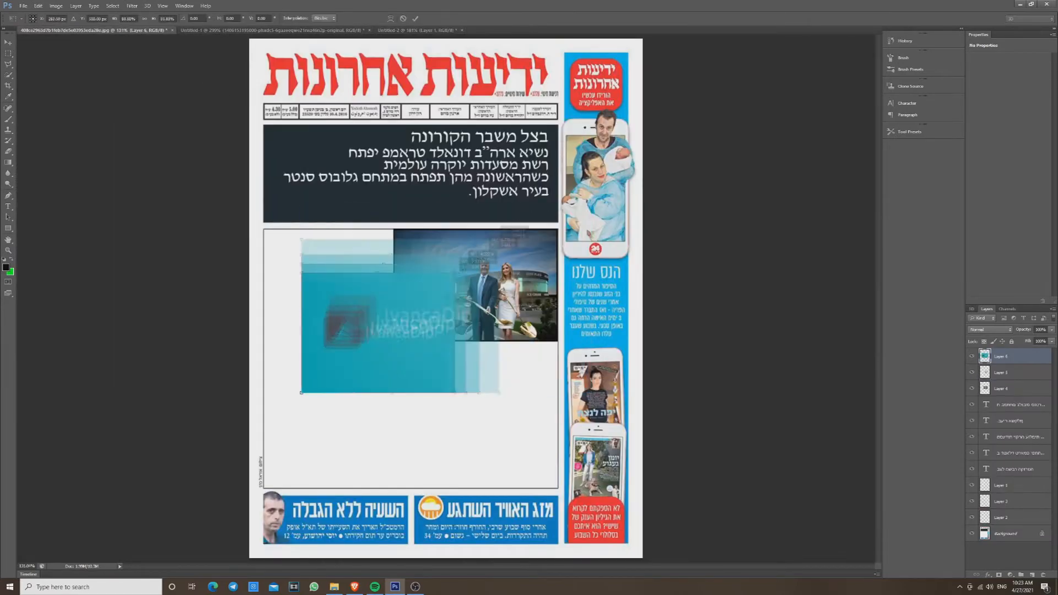
Scale the teal IvancaDip logo down on the newspaper page and position it over the car park in the photo.
{"action": "left_click_drag", "start_coordinate": [555, 413], "coordinate": [441, 298]}
{"action": "key", "text": "Return"}
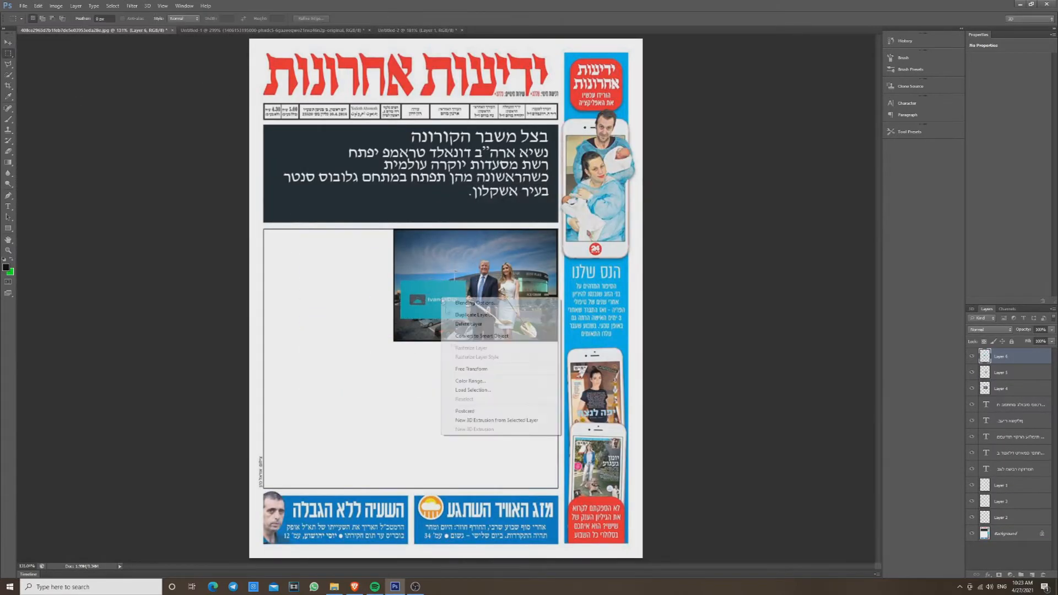
{"action": "right_click", "coordinate": [419, 301]}
{"action": "left_click", "coordinate": [460, 338]}
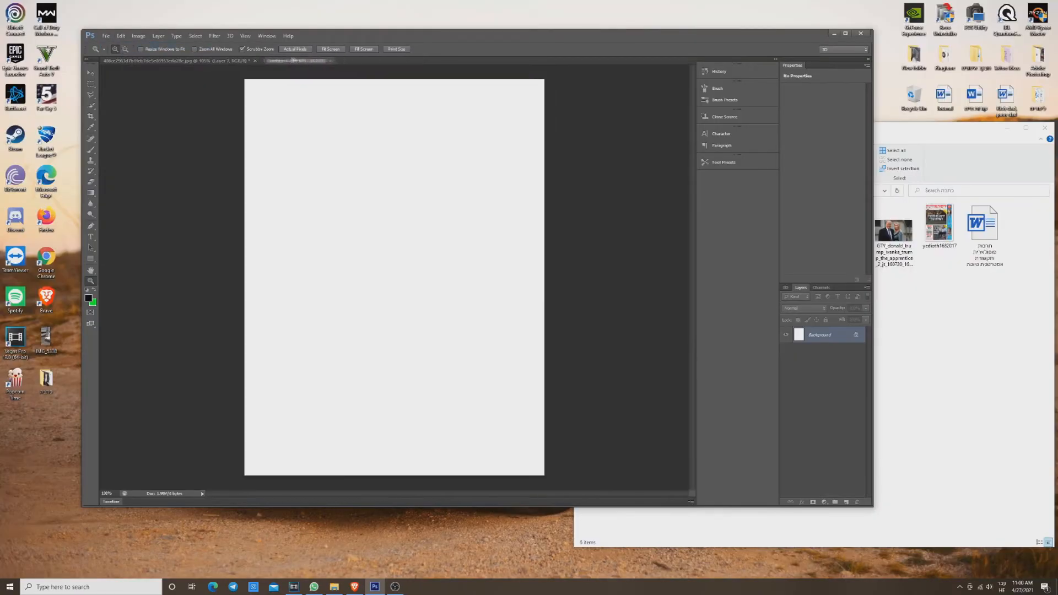
Cut the yellow "חשיפה" corner banner out of yedioth1682017 in a separate document and place it in the front-page photo's upper corner.
{"action": "left_click_drag", "start_coordinate": [939, 226], "coordinate": [462, 221]}
{"action": "key", "text": "Return"}
{"action": "left_click_drag", "start_coordinate": [461, 158], "coordinate": [462, 159]}
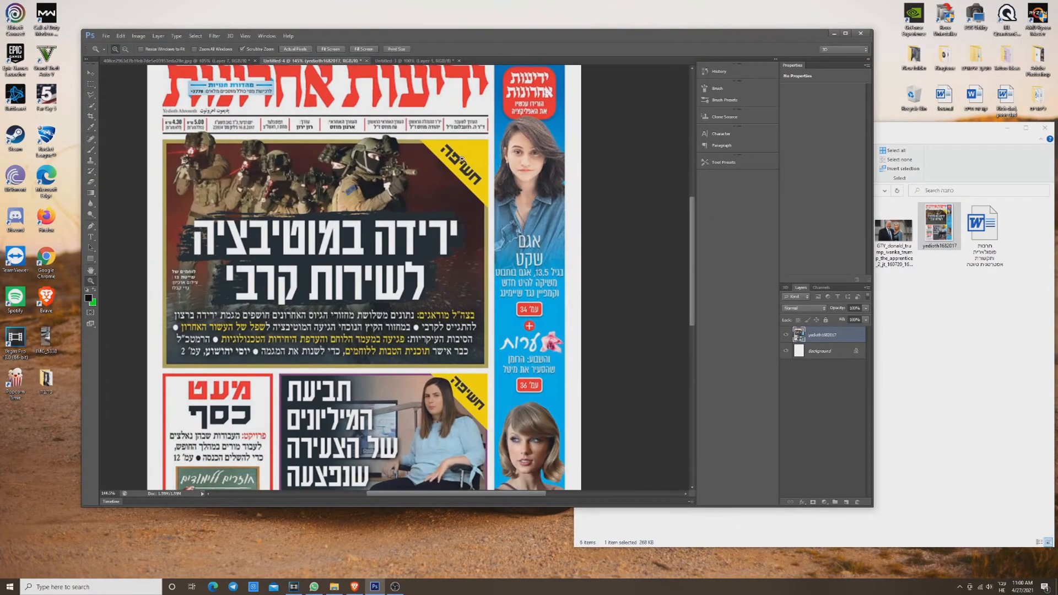
{"action": "left_click", "coordinate": [467, 156]}
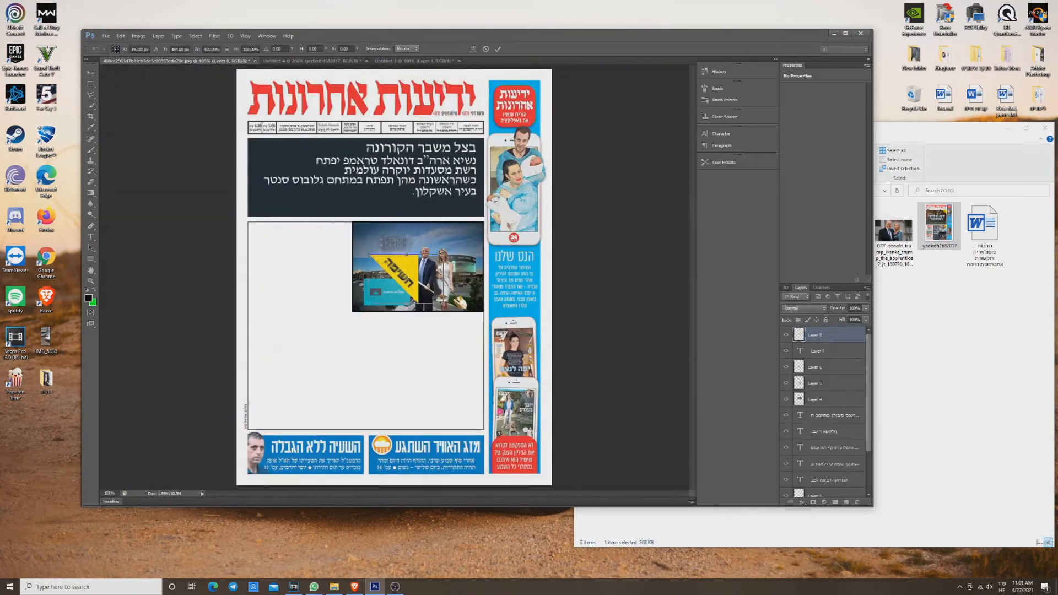
{"action": "mouse_move", "coordinate": [480, 231]}
{"action": "left_mouse_down"}
{"action": "mouse_move", "coordinate": [484, 222]}
{"action": "mouse_move", "coordinate": [485, 245]}
{"action": "left_mouse_up"}
{"action": "key", "text": "Return"}
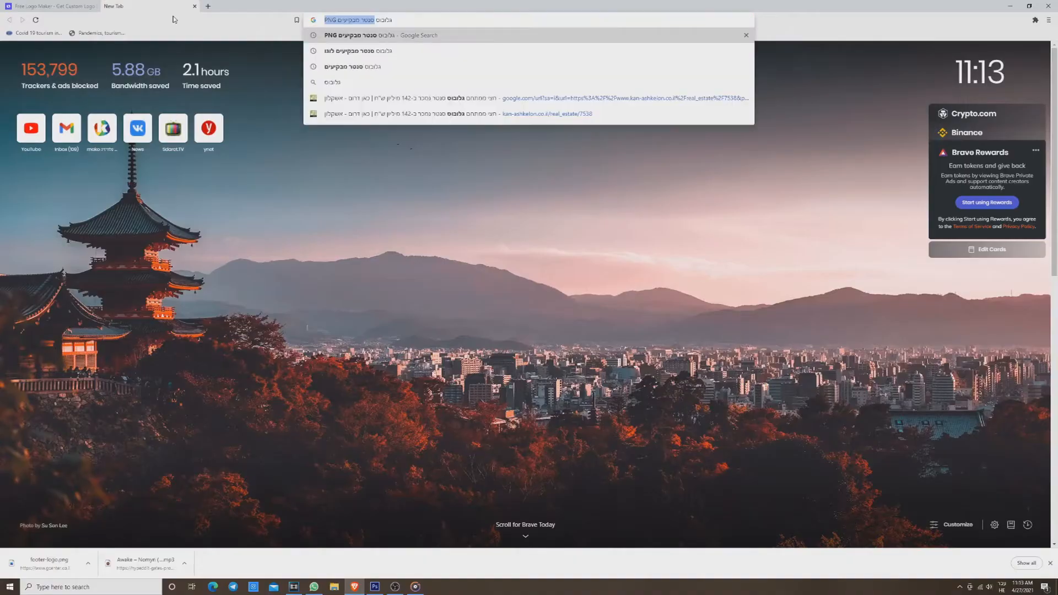
In the browser, search Google Images for "גלובוס סנטר מבקיעים PNG" and save the transparent Globus Center logo.
{"action": "key", "text": "Return"}
{"action": "left_click", "coordinate": [124, 85]}
{"action": "left_click", "coordinate": [42, 182]}
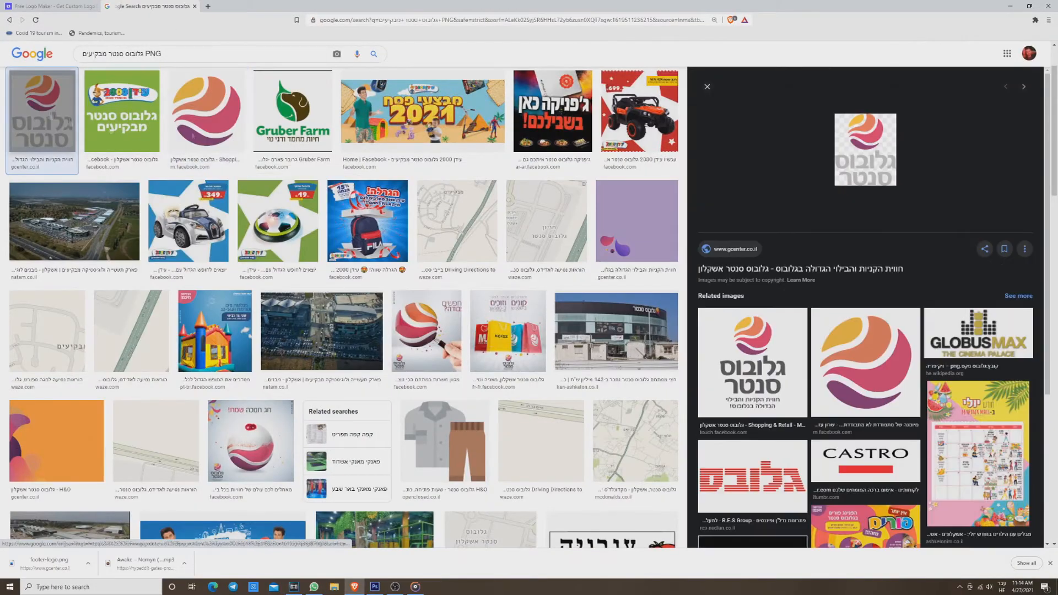
{"action": "right_click", "coordinate": [872, 153]}
{"action": "left_click", "coordinate": [904, 243]}
{"action": "key", "text": "Return"}
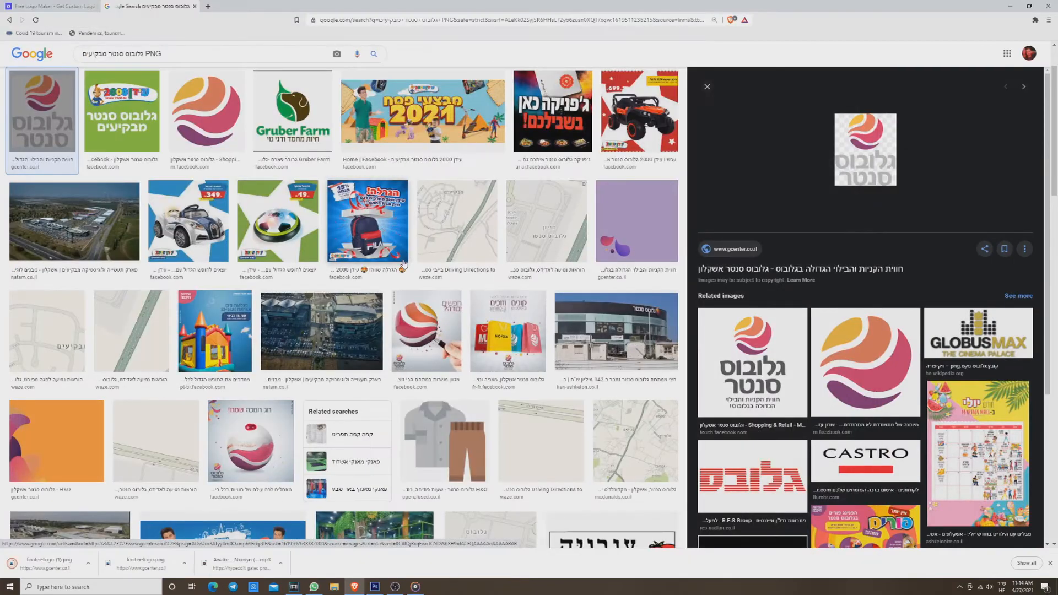
Locate the downloaded Globus Center logo file and place it in the Photoshop newspaper document over the photo's sky.
{"action": "left_click", "coordinate": [88, 563]}
{"action": "left_click", "coordinate": [110, 537]}
{"action": "left_click", "coordinate": [1009, 6]}
{"action": "left_click_drag", "start_coordinate": [939, 225], "coordinate": [448, 307]}
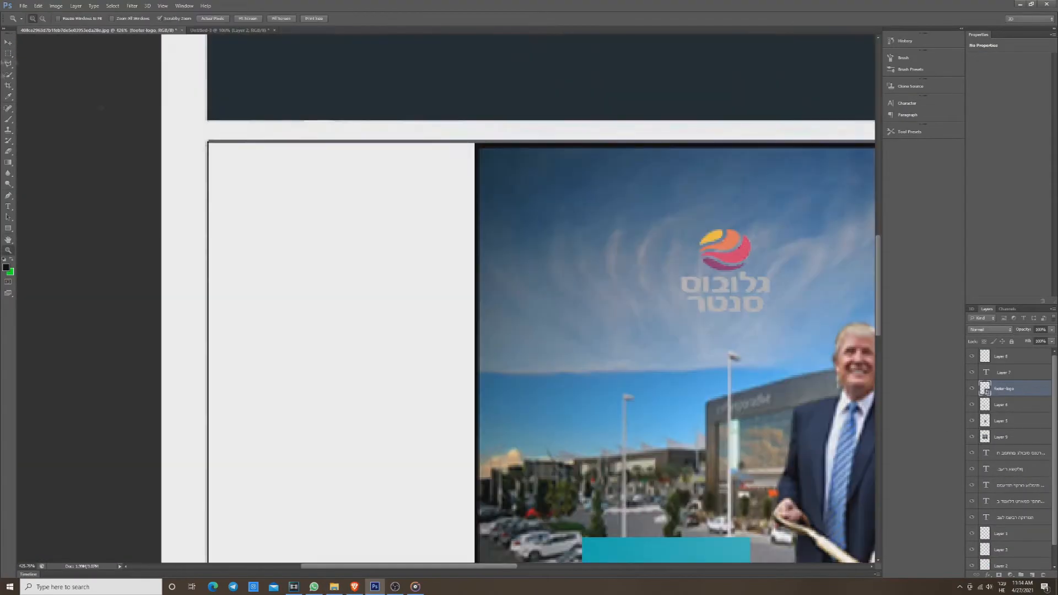
Move the Globus Center logo layer up the stack, scale the logo down and set it in the photo's upper left corner.
{"action": "left_click", "coordinate": [8, 53]}
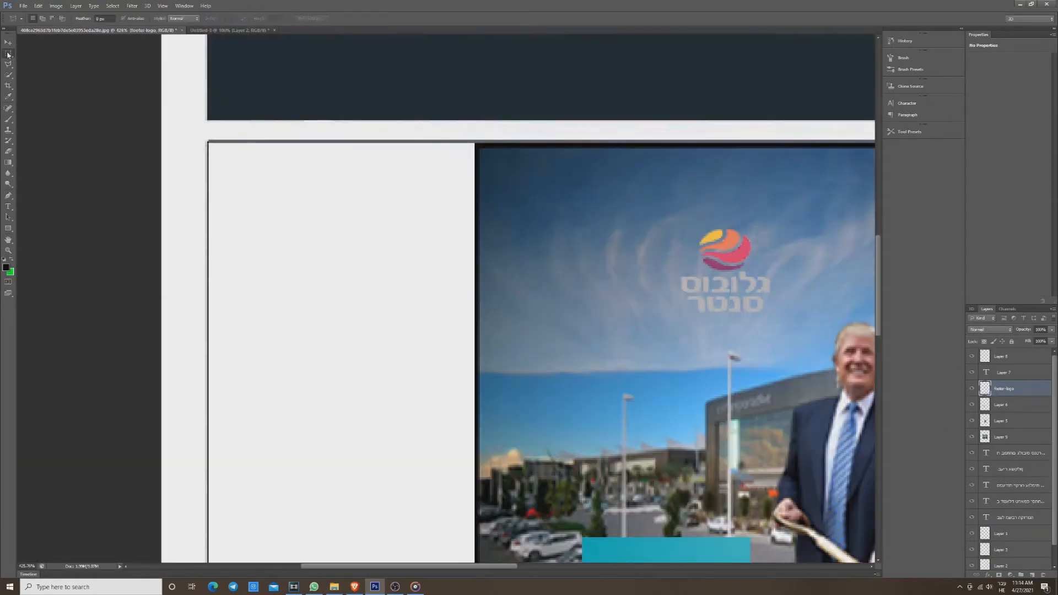
{"action": "left_click_drag", "start_coordinate": [992, 389], "coordinate": [992, 351]}
{"action": "right_click", "coordinate": [706, 255]}
{"action": "left_click", "coordinate": [736, 326]}
{"action": "left_click_drag", "start_coordinate": [750, 271], "coordinate": [504, 171]}
{"action": "key", "text": "Return"}
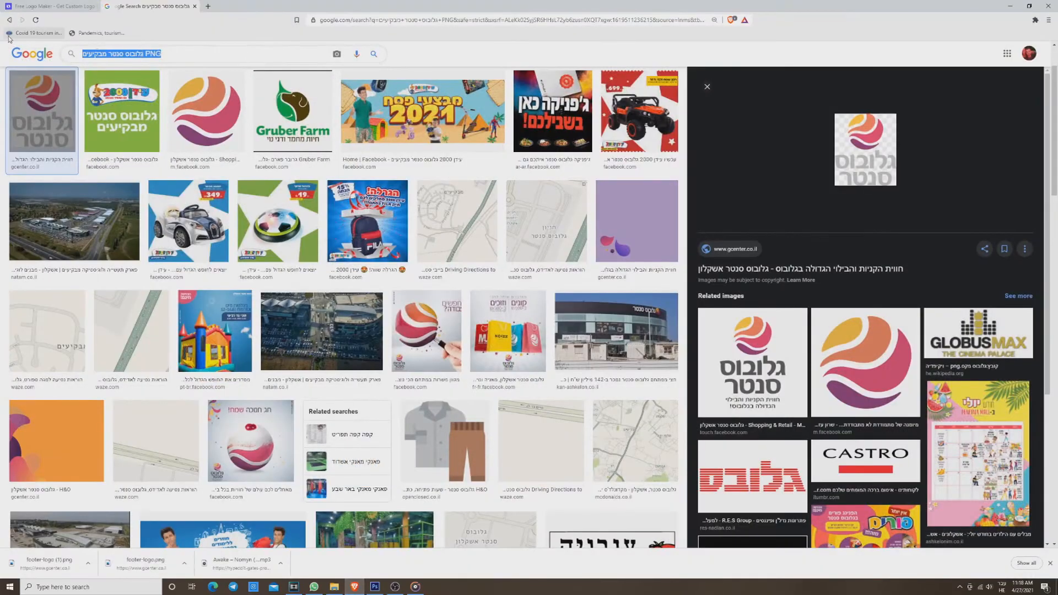
Search Google Images for "ידיעות אחרונות" and open the front page headlined "עדויות חדשות נגד ליברמן".
{"action": "type", "text": "ידיעות אחרונות"}
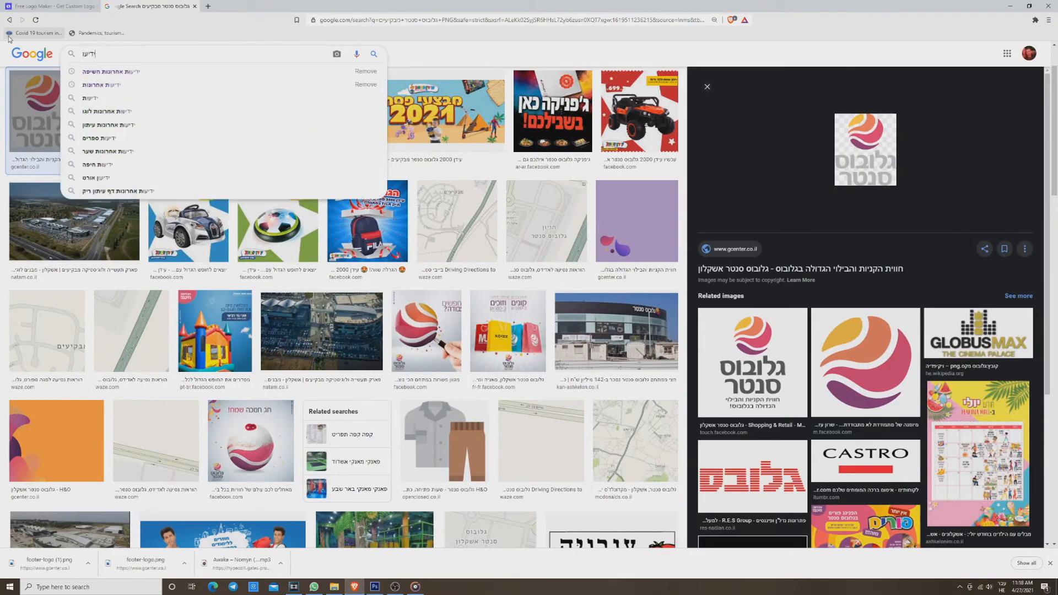
{"action": "key", "text": "Return"}
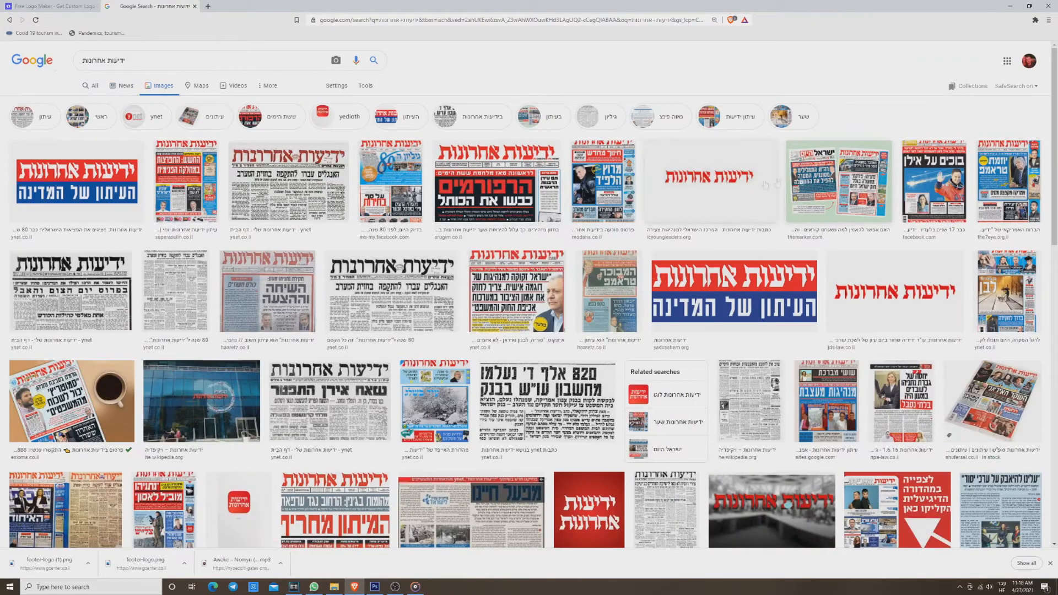
{"action": "scroll", "coordinate": [275, 356], "scroll_direction": "down", "scroll_amount": 5}
{"action": "scroll", "coordinate": [275, 356], "scroll_direction": "down", "scroll_amount": 5}
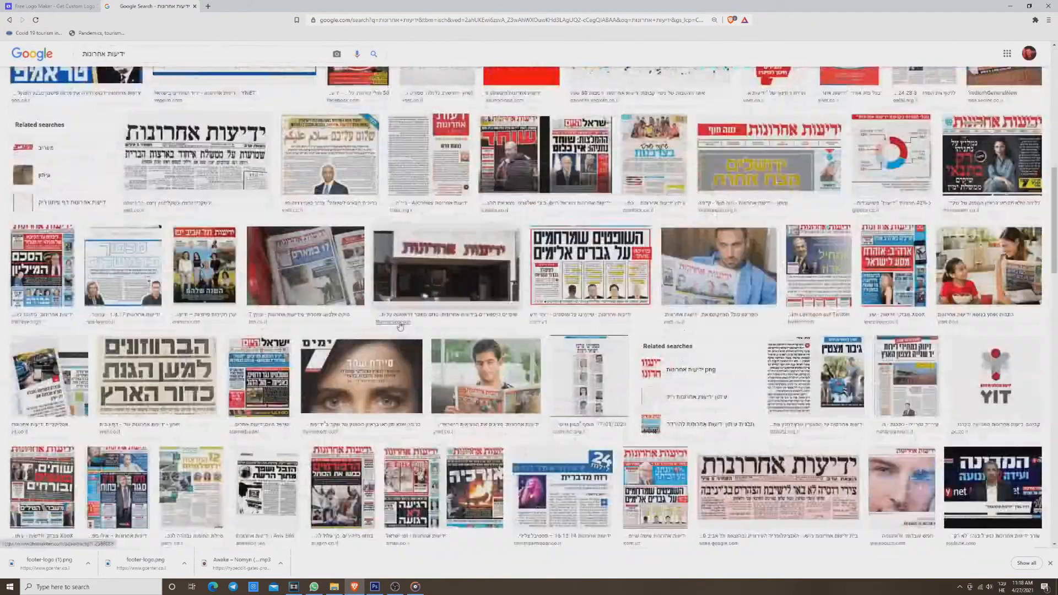
{"action": "scroll", "coordinate": [410, 326], "scroll_direction": "down", "scroll_amount": 2}
{"action": "left_click", "coordinate": [118, 401]}
{"action": "scroll", "coordinate": [777, 420], "scroll_direction": "down", "scroll_amount": 2}
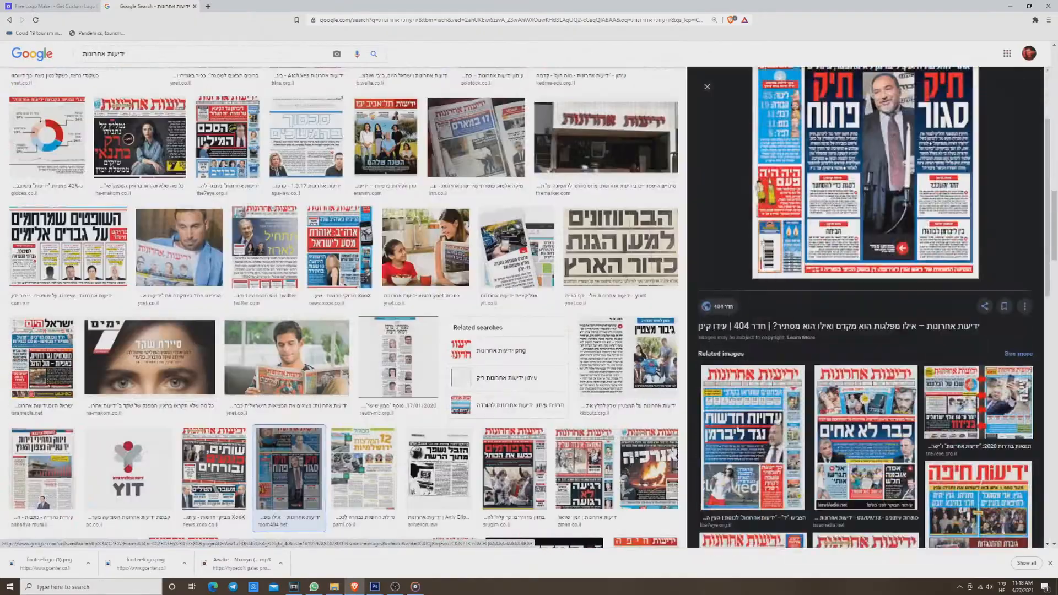
{"action": "left_click", "coordinate": [777, 419]}
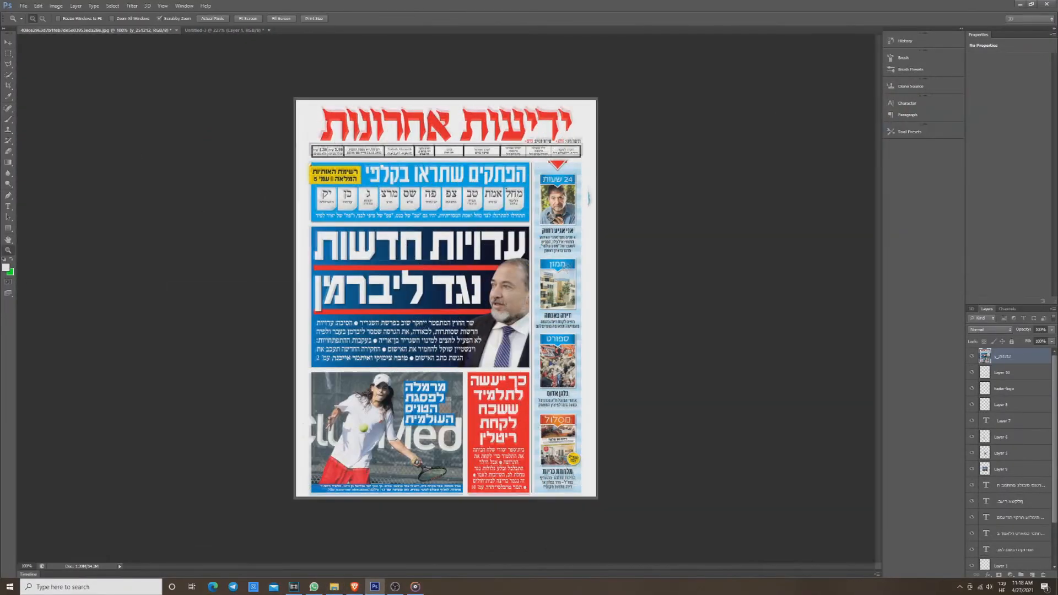
Copy the light blue teaser column from the placed newspaper page, remove that page and paste the column as its own layer.
{"action": "scroll", "coordinate": [522, 92], "scroll_direction": "up", "scroll_amount": 3}
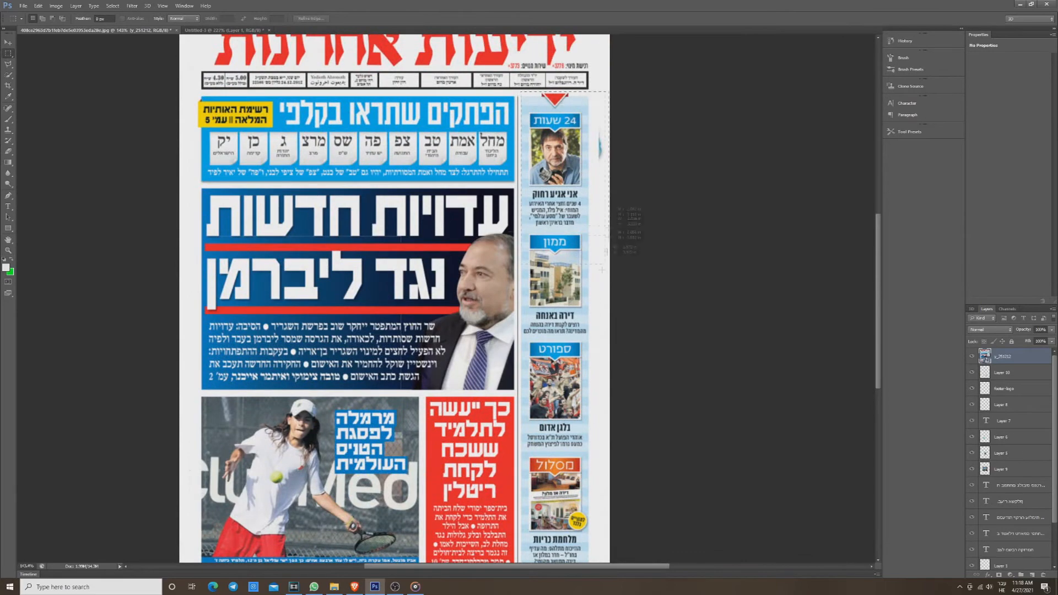
{"action": "left_click_drag", "start_coordinate": [601, 270], "coordinate": [588, 553]}
{"action": "key", "text": "ctrl+c"}
{"action": "key", "text": "Delete"}
{"action": "key", "text": "ctrl+v"}
Position the light blue teaser column in the empty space directly beside the main photo.
{"action": "key", "text": "ctrl+t"}
{"action": "left_click_drag", "start_coordinate": [461, 316], "coordinate": [263, 261]}
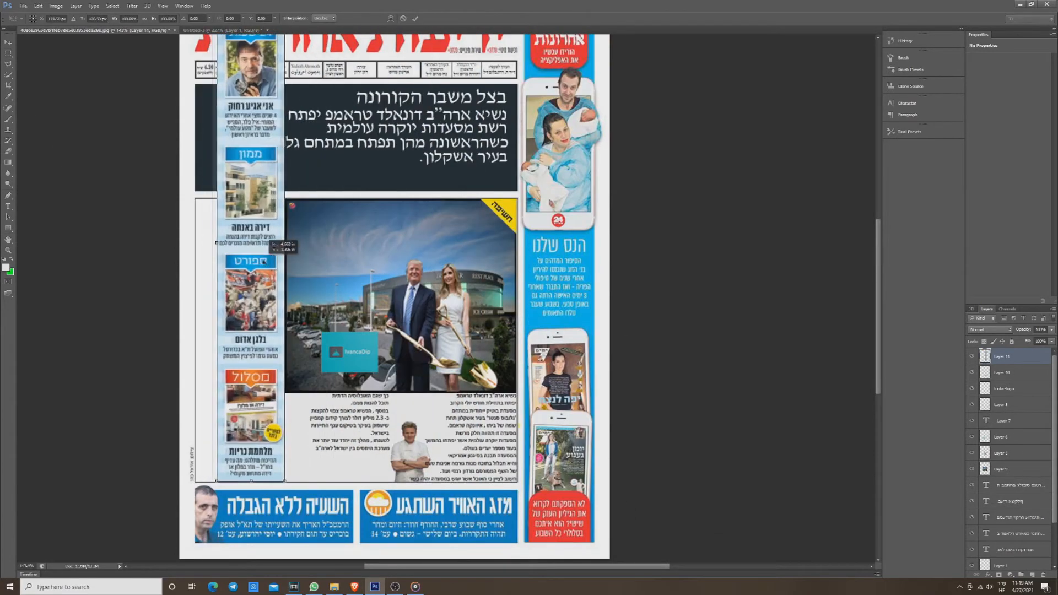
{"action": "scroll", "coordinate": [263, 261], "scroll_direction": "up", "scroll_amount": 2}
{"action": "left_click_drag", "start_coordinate": [250, 59], "coordinate": [251, 122]}
{"action": "key", "text": "Return"}
Delete the part of the light blue column above the photo frame, including the "24 שעות" teaser.
{"action": "key", "text": "z"}
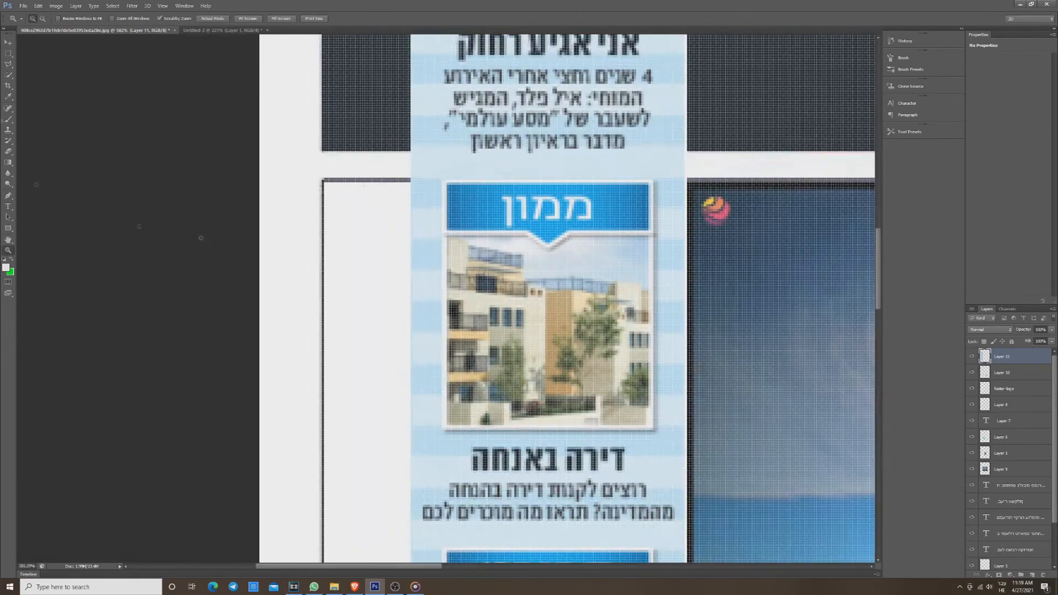
{"action": "key", "text": "m"}
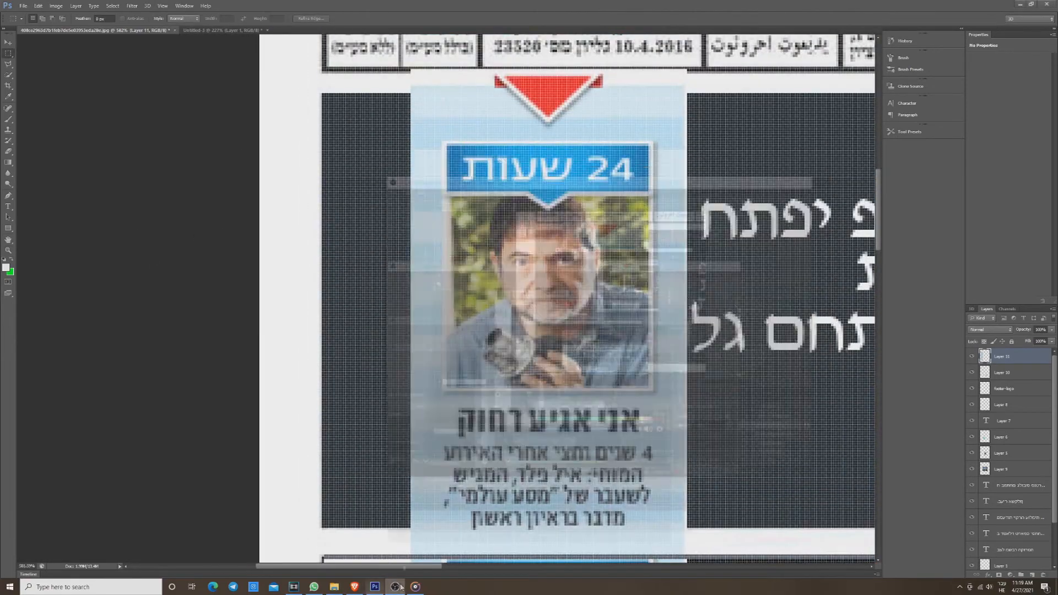
{"action": "left_click_drag", "start_coordinate": [704, 61], "coordinate": [381, 559]}
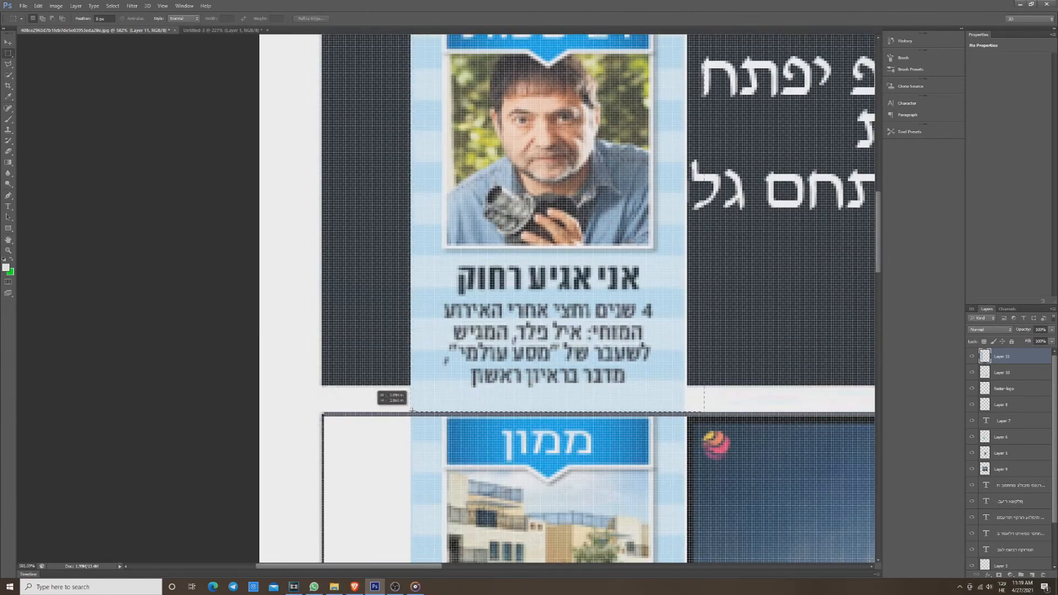
{"action": "key", "text": "Delete"}
Select the frame's left edge together with the vertical photo credit on the Background layer.
{"action": "key", "text": "z"}
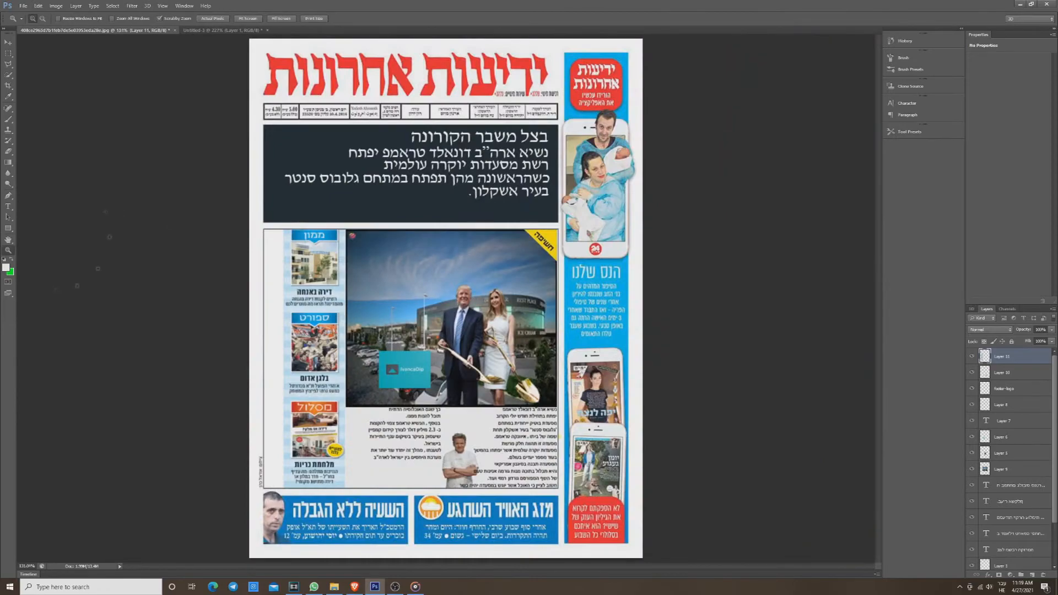
{"action": "left_click_drag", "start_coordinate": [194, 399], "coordinate": [209, 395]}
{"action": "scroll", "coordinate": [526, 296], "scroll_direction": "up", "scroll_amount": 5}
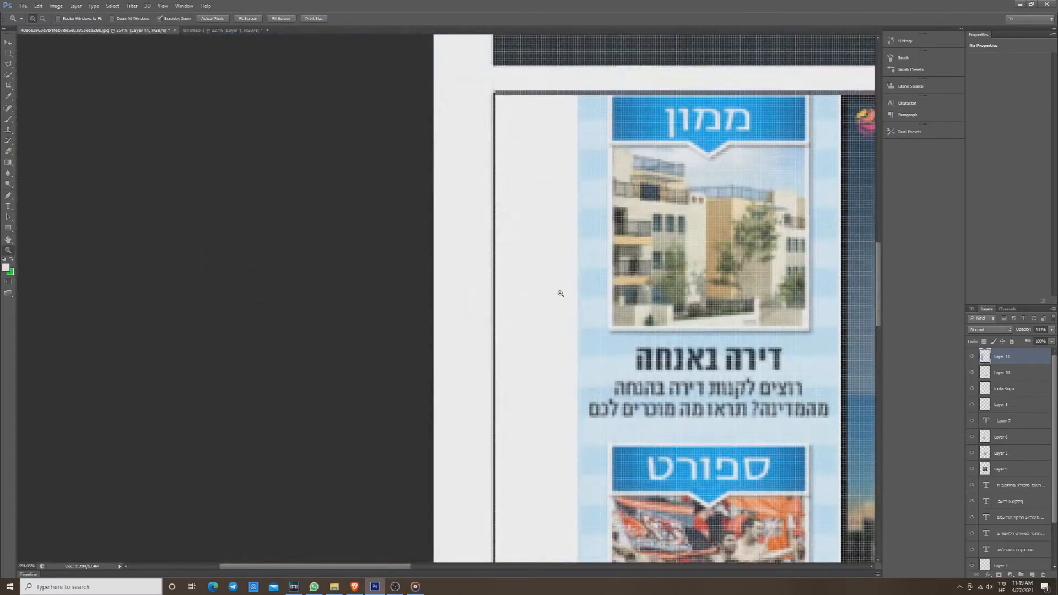
{"action": "key", "text": "ctrl+0"}
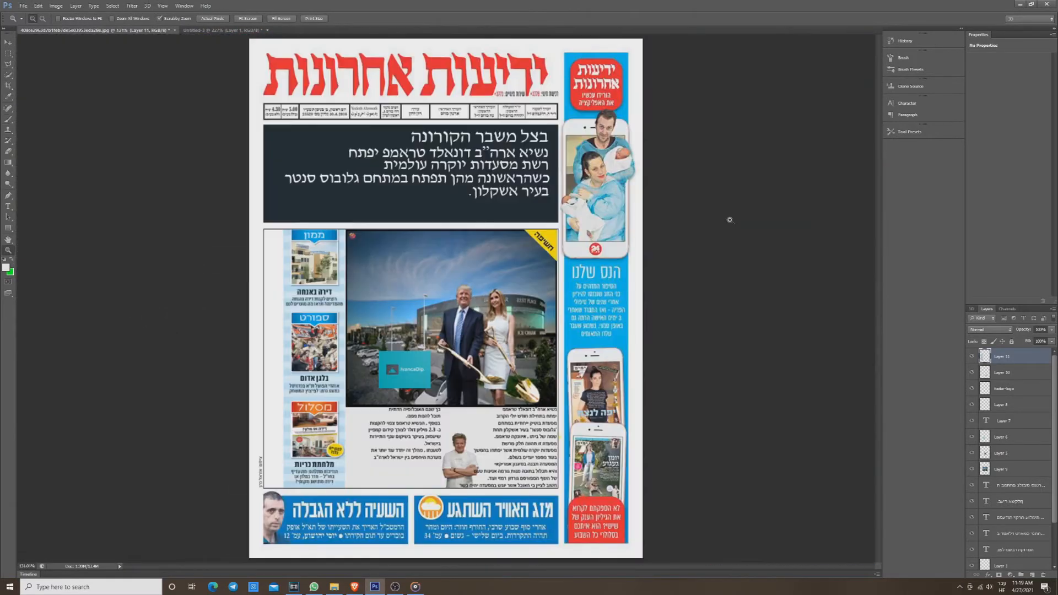
{"action": "left_click_drag", "start_coordinate": [271, 231], "coordinate": [200, 246]}
{"action": "key", "text": "m"}
{"action": "key", "text": "ctrl+c"}
{"action": "key", "text": "Return"}
{"action": "scroll", "coordinate": [985, 404], "scroll_direction": "down", "scroll_amount": 3}
{"action": "left_click", "coordinate": [1004, 562]}
{"action": "scroll", "coordinate": [379, 148], "scroll_direction": "up", "scroll_amount": 4}
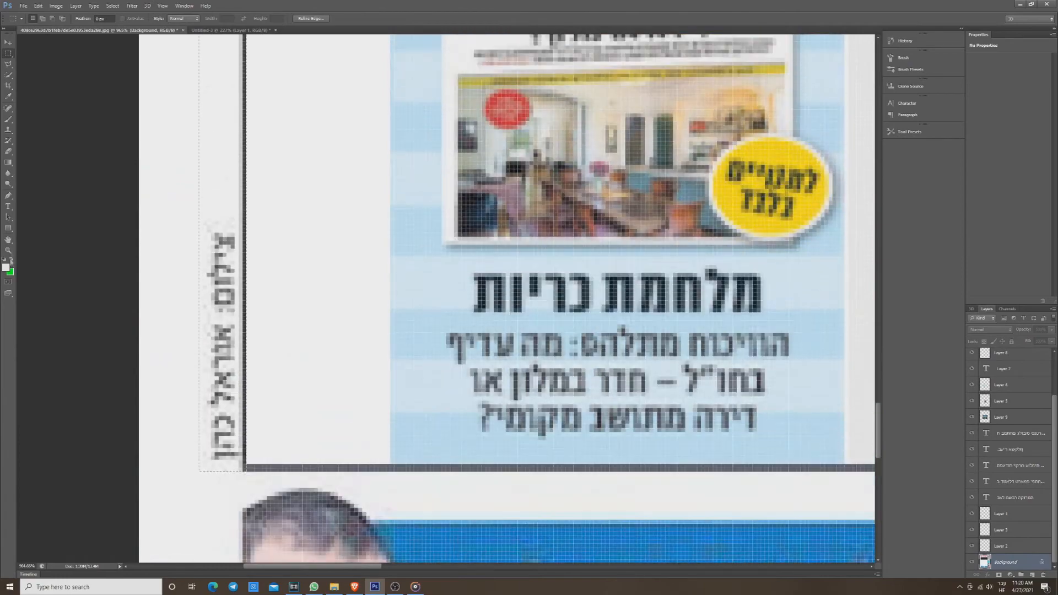
Place the frame edge and photo credit as a separate layer directly against the light blue column.
{"action": "key", "text": "z"}
{"action": "key", "text": "ctrl+0"}
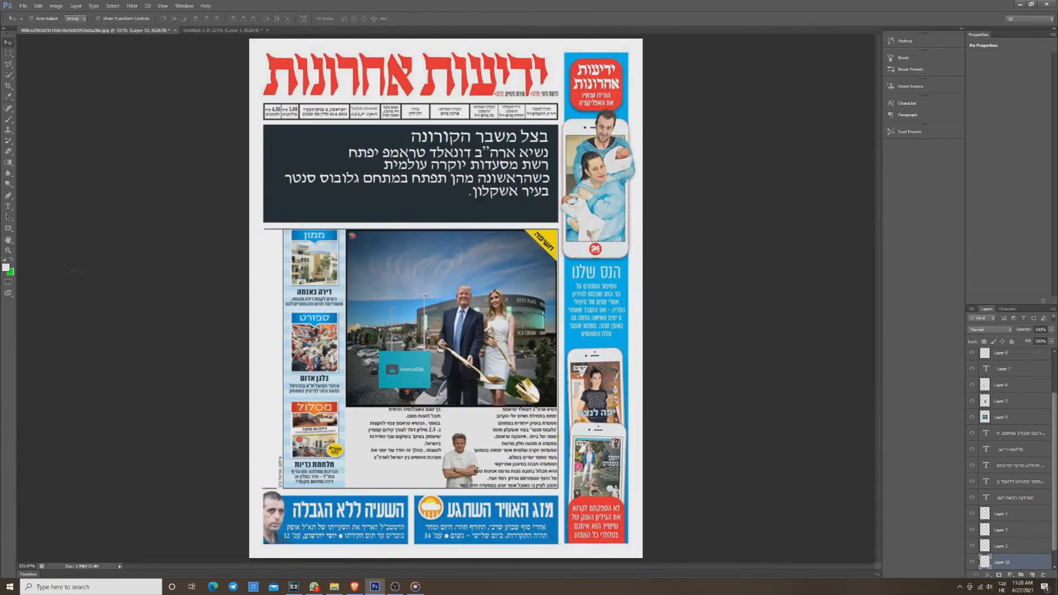
{"action": "key", "text": "ctrl+v"}
Delete the leftover piece of the upper frame line that extends left of the light blue column.
{"action": "left_click", "coordinate": [268, 235]}
{"action": "left_click_drag", "start_coordinate": [268, 235], "coordinate": [314, 217]}
{"action": "key", "text": "m"}
{"action": "left_click_drag", "start_coordinate": [409, 162], "coordinate": [289, 214]}
{"action": "left_click", "coordinate": [1001, 544]}
{"action": "left_click", "coordinate": [1001, 529]}
{"action": "left_click", "coordinate": [1000, 513]}
{"action": "key", "text": "Delete"}
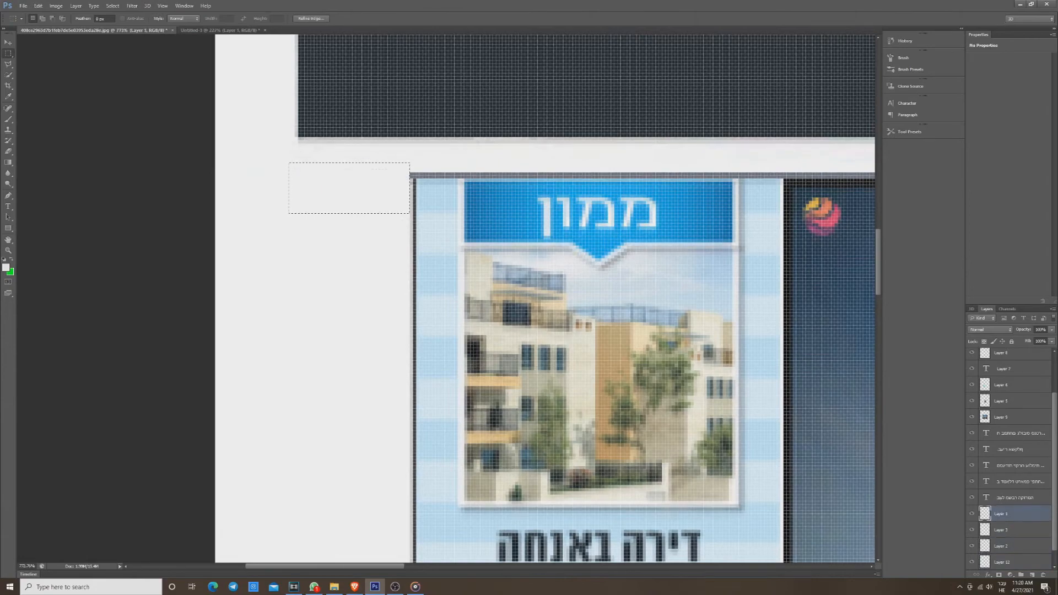
Remove the leftover piece of the lower frame line that extends left of the light blue column.
{"action": "scroll", "coordinate": [375, 381], "scroll_direction": "down", "scroll_amount": 8}
{"action": "scroll", "coordinate": [375, 381], "scroll_direction": "down", "scroll_amount": 7}
{"action": "left_click_drag", "start_coordinate": [379, 427], "coordinate": [274, 448]}
{"action": "left_click", "coordinate": [1001, 529]}
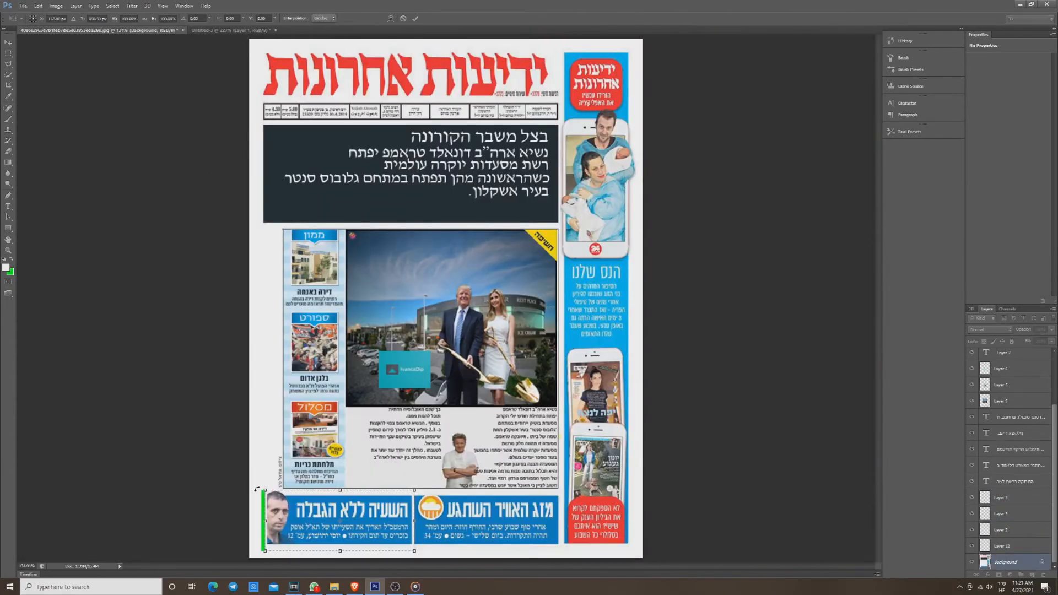
Shift the outer edge of the "השעיה ללא הגבלה" banner inward and select the strip extending beyond the column's frame.
{"action": "key", "text": "Return"}
{"action": "left_click_drag", "start_coordinate": [270, 472], "coordinate": [309, 472]}
{"action": "left_click_drag", "start_coordinate": [240, 355], "coordinate": [246, 445]}
{"action": "left_click_drag", "start_coordinate": [245, 359], "coordinate": [300, 490]}
{"action": "key", "text": "z"}
{"action": "left_click_drag", "start_coordinate": [250, 380], "coordinate": [282, 340]}
{"action": "scroll", "coordinate": [283, 340], "scroll_direction": "down", "scroll_amount": 3}
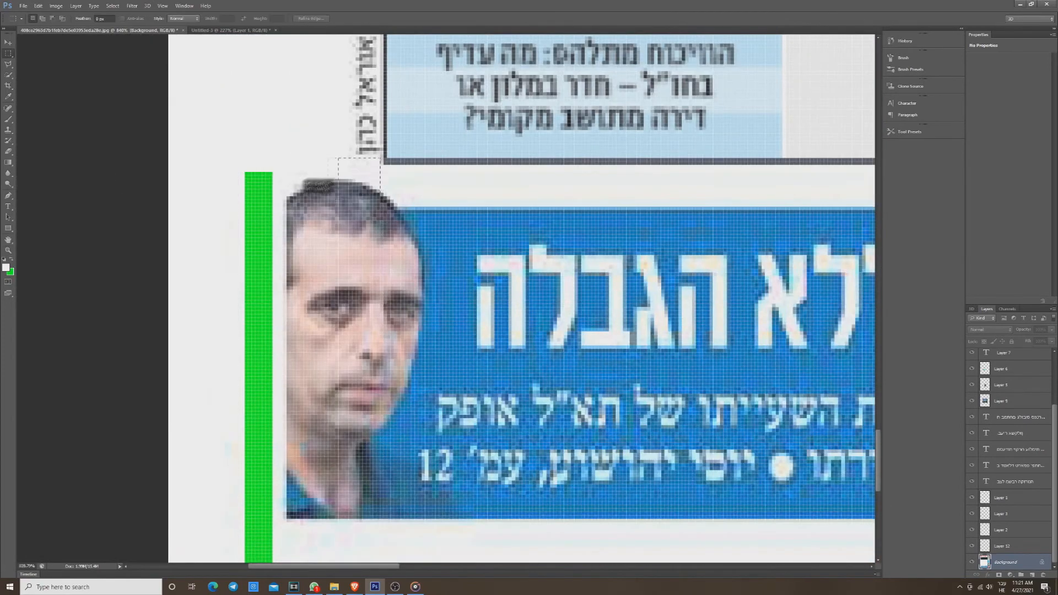
Paint the selected strip white with the Brush, covering the green bar and the protruding part of the man's face.
{"action": "key", "text": "b"}
{"action": "left_click", "coordinate": [298, 390]}
{"action": "scroll", "coordinate": [298, 389], "scroll_direction": "down", "scroll_amount": 2}
{"action": "left_click", "coordinate": [228, 392]}
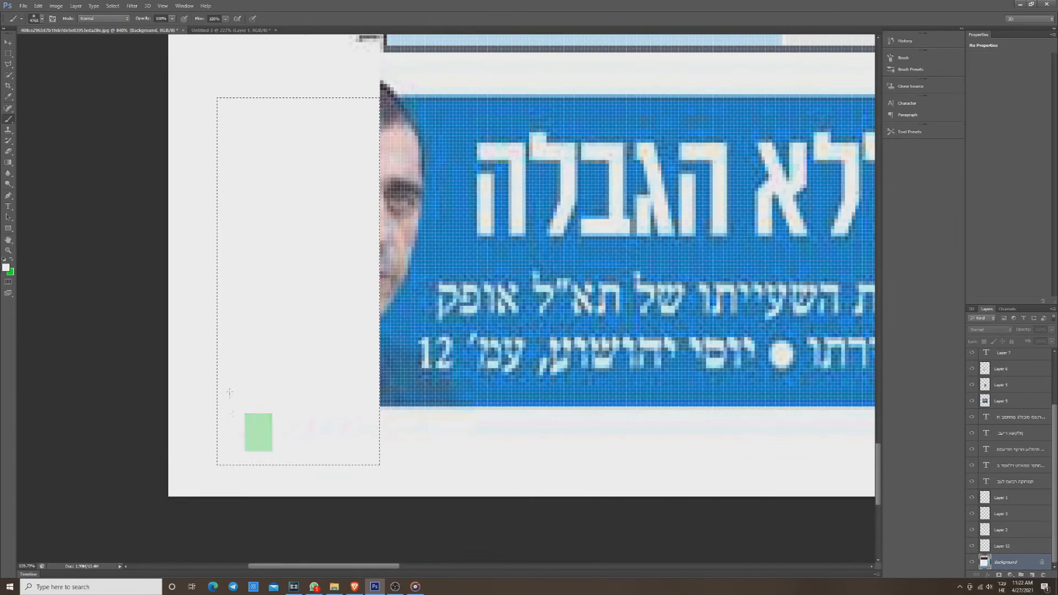
Cover the man's hair sticking out above the blue banner with white and add a new layer above the Background.
{"action": "scroll", "coordinate": [229, 391], "scroll_direction": "up", "scroll_amount": 2}
{"action": "key", "text": "m"}
{"action": "key", "text": "ctrl+d"}
{"action": "left_click_drag", "start_coordinate": [439, 181], "coordinate": [360, 219]}
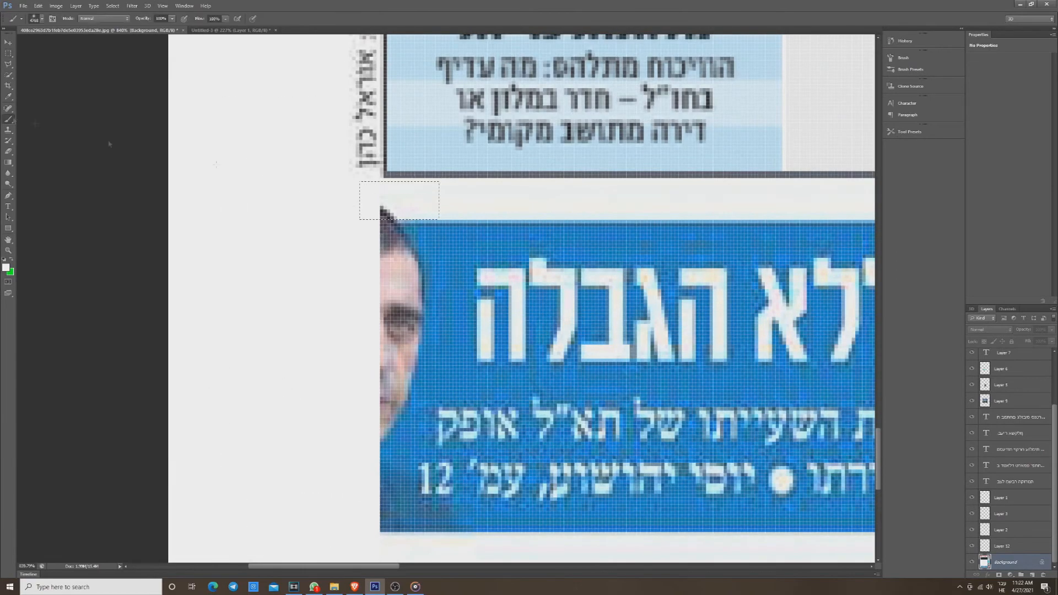
{"action": "key", "text": "ctrl+j"}
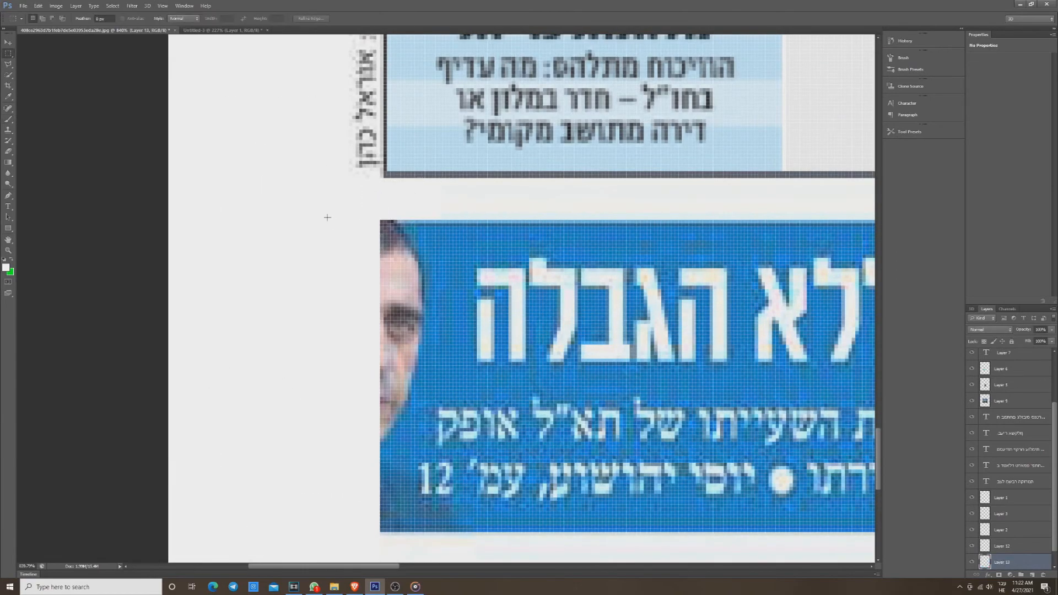
Cover the rest of the man's face on the banner with blue sampled from the banner, one marquee area at a time.
{"action": "scroll", "coordinate": [379, 197], "scroll_direction": "down", "scroll_amount": 1}
{"action": "left_click_drag", "start_coordinate": [380, 200], "coordinate": [429, 369]}
{"action": "key", "text": "b"}
{"action": "left_click", "coordinate": [429, 370], "text": "alt"}
{"action": "left_click", "coordinate": [406, 306]}
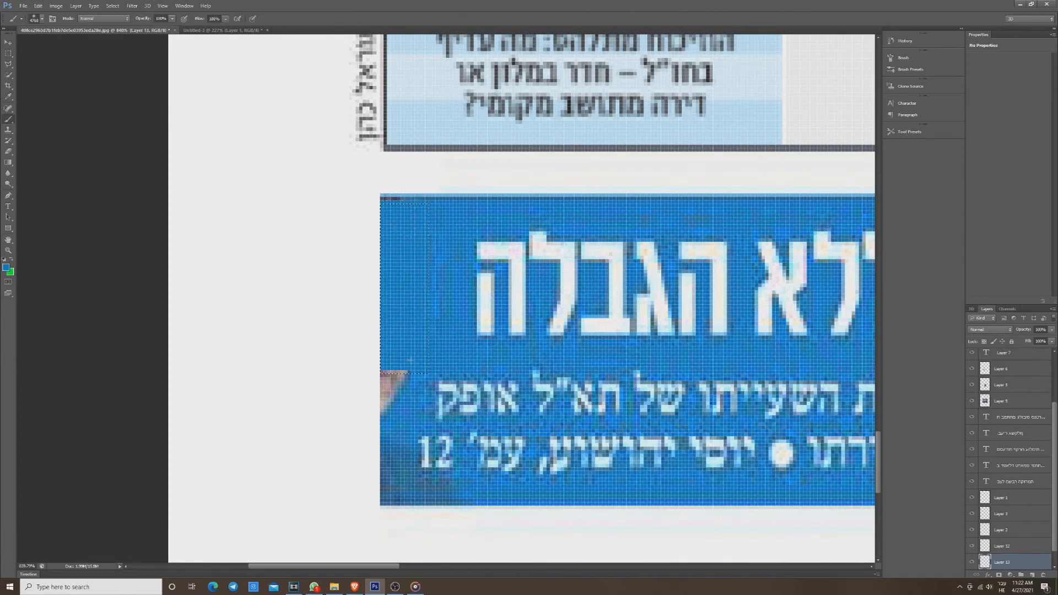
{"action": "key", "text": "m"}
{"action": "left_click_drag", "start_coordinate": [406, 306], "coordinate": [406, 361]}
{"action": "key", "text": "b"}
{"action": "left_click", "coordinate": [406, 360]}
Paint a thin strip along the upper edge of the "השעיה ללא הגבלה" banner in the same blue.
{"action": "scroll", "coordinate": [287, 569], "scroll_direction": "up", "scroll_amount": 1}
{"action": "scroll", "coordinate": [287, 569], "scroll_direction": "left", "scroll_amount": 1}
{"action": "left_click_drag", "start_coordinate": [287, 567], "coordinate": [340, 567]}
{"action": "key", "text": "m"}
{"action": "left_click_drag", "start_coordinate": [123, 233], "coordinate": [524, 240]}
{"action": "key", "text": "b"}
{"action": "left_click", "coordinate": [488, 239]}
{"action": "left_click_drag", "start_coordinate": [482, 566], "coordinate": [379, 566]}
{"action": "key", "text": "z"}
{"action": "key", "text": "ctrl+0"}
{"action": "key", "text": "m"}
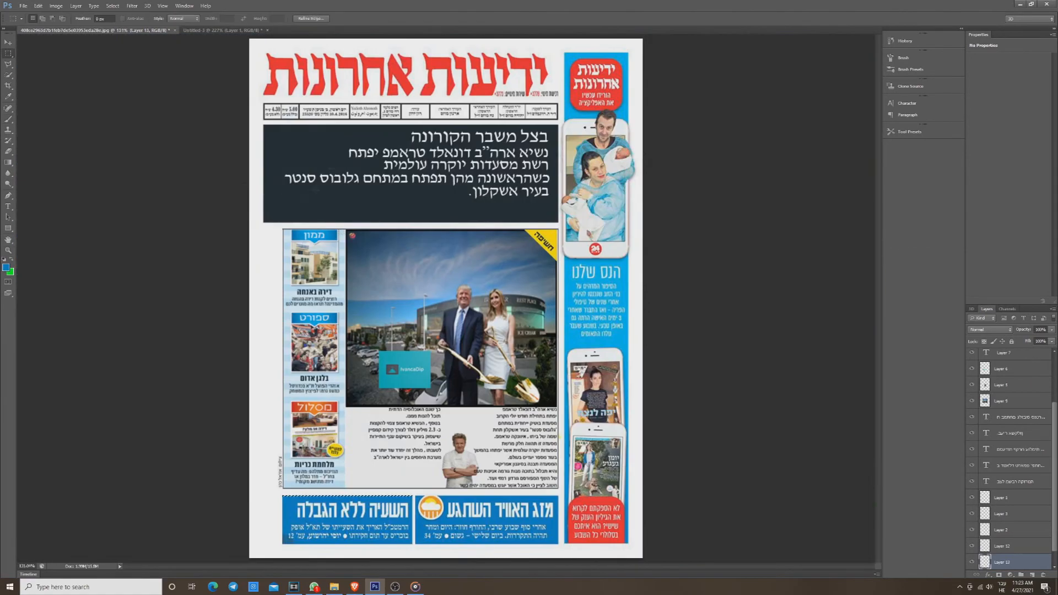